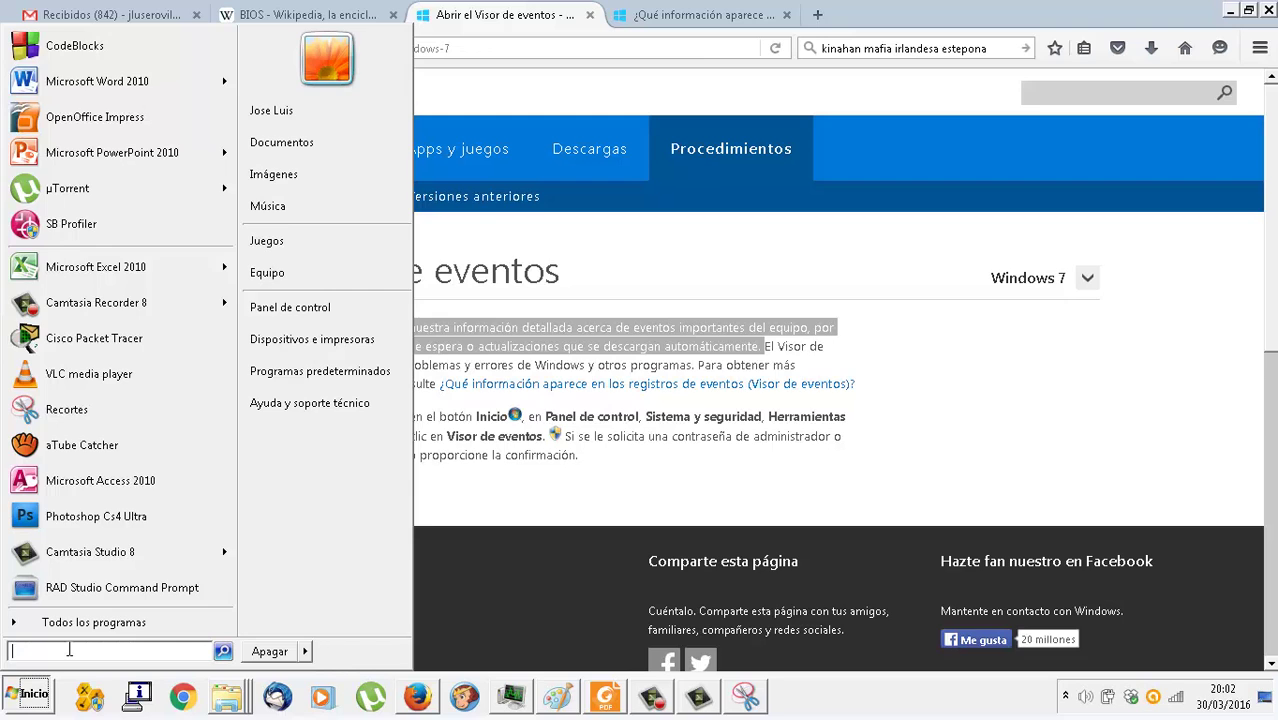
Step: Run eventvwr to open the Event Viewer, and close its window
{"action": "type", "text": "eventv"}
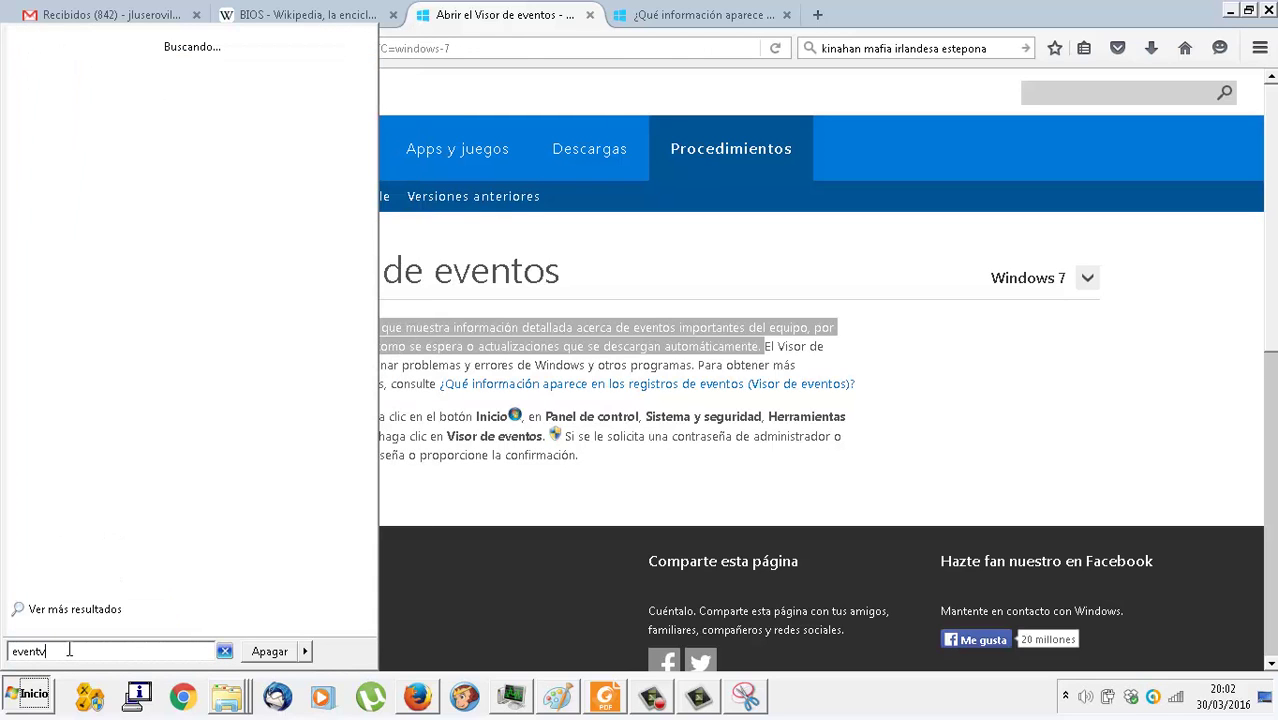
{"action": "type", "text": "wr"}
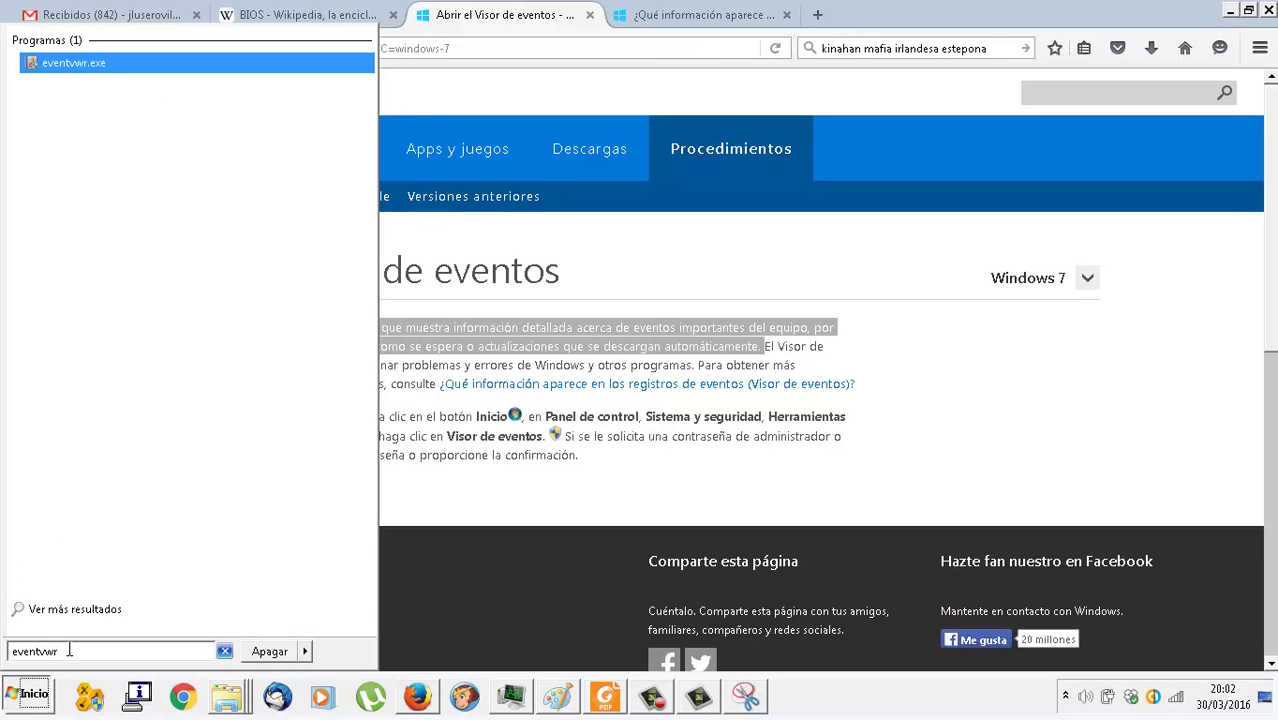
{"action": "key", "text": "Return"}
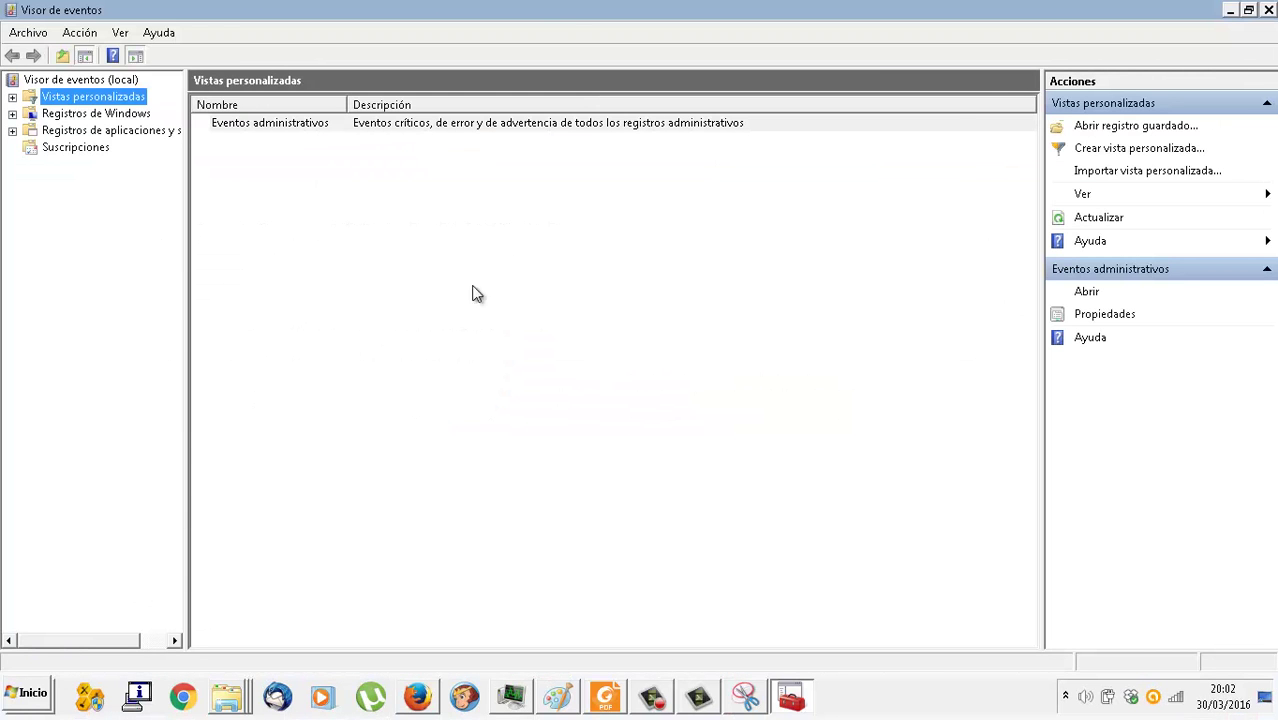
{"action": "left_click", "coordinate": [1265, 11]}
Step: Open Visor de eventos from Herramientas administrativas in the Control Panel
{"action": "left_click", "coordinate": [27, 694]}
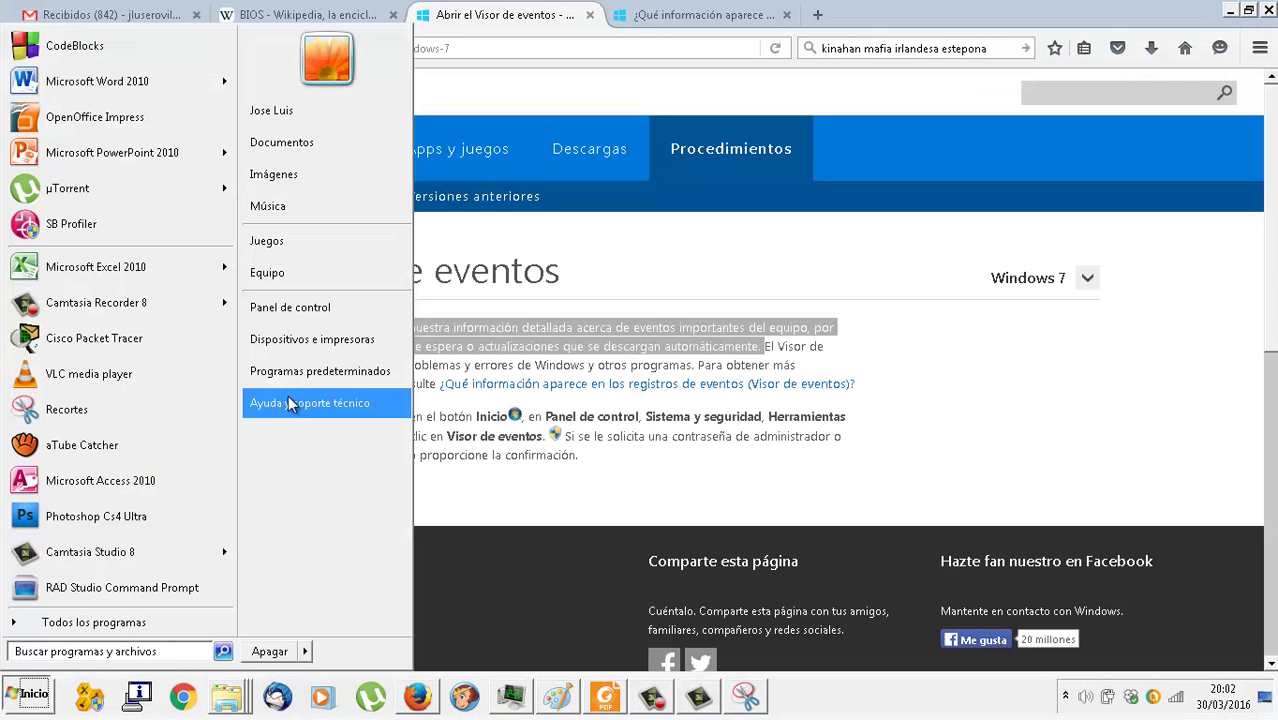
{"action": "left_click", "coordinate": [333, 313]}
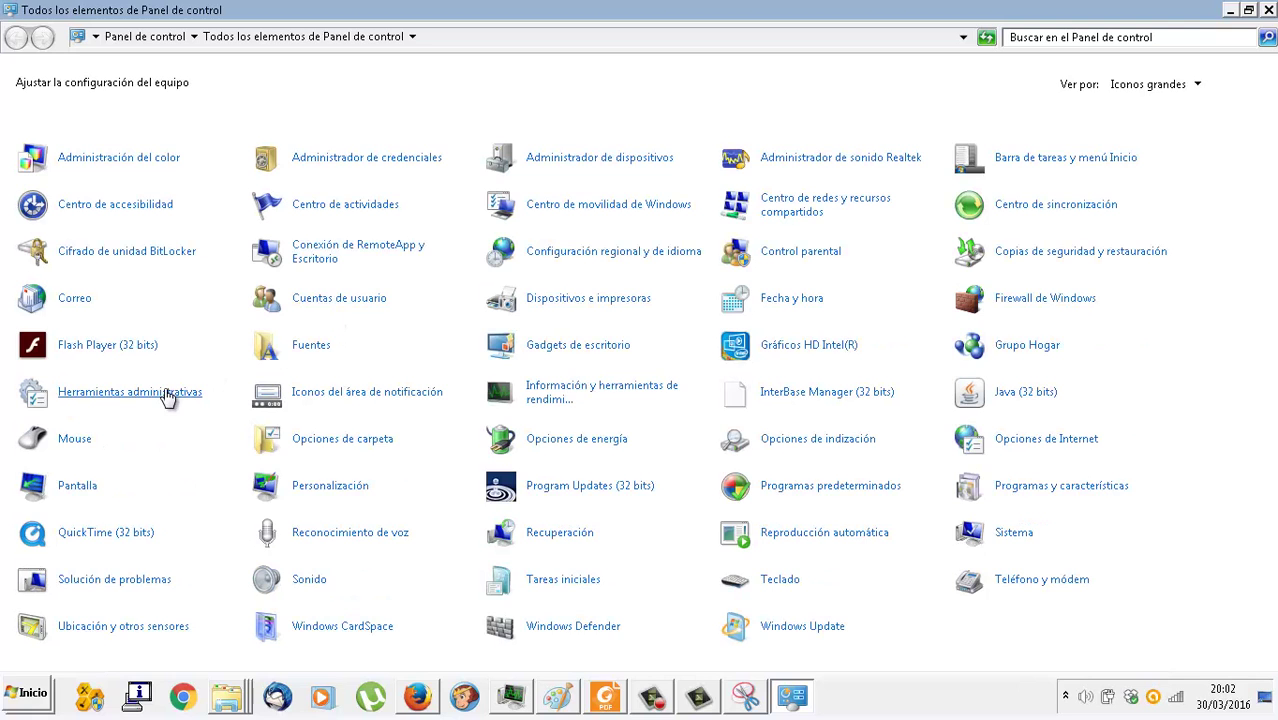
{"action": "left_click", "coordinate": [168, 393]}
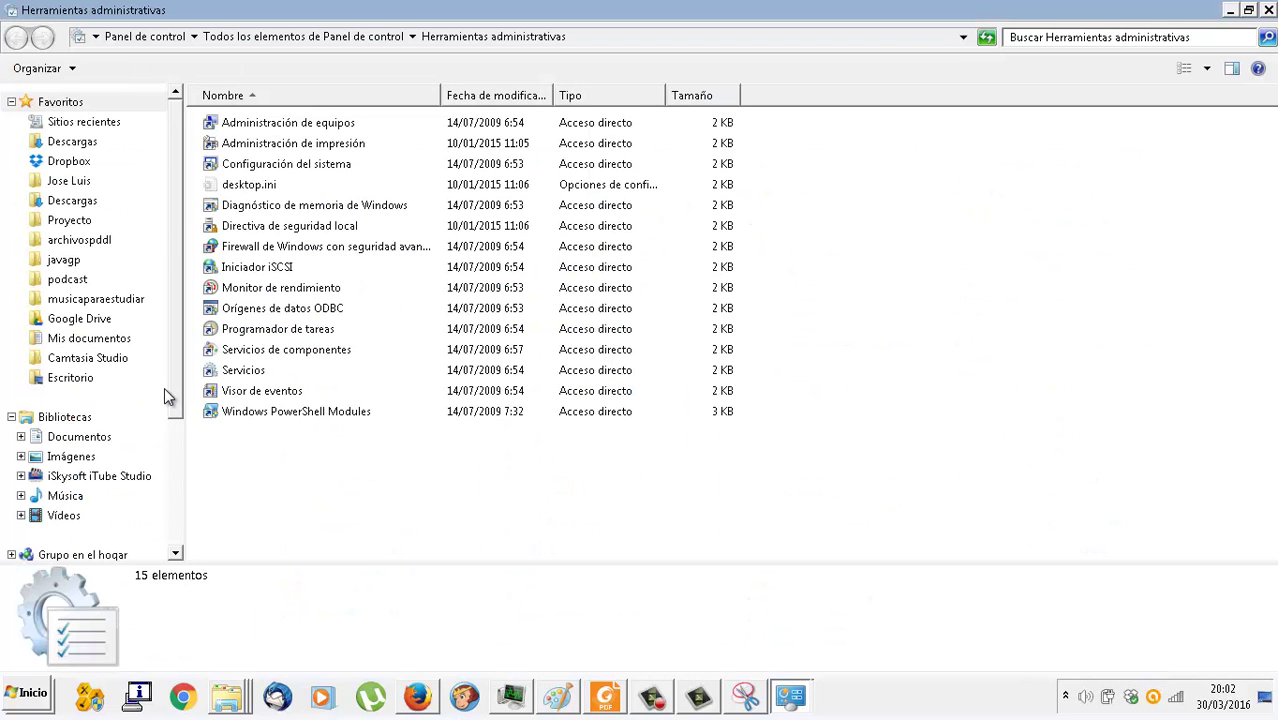
{"action": "left_click", "coordinate": [272, 395]}
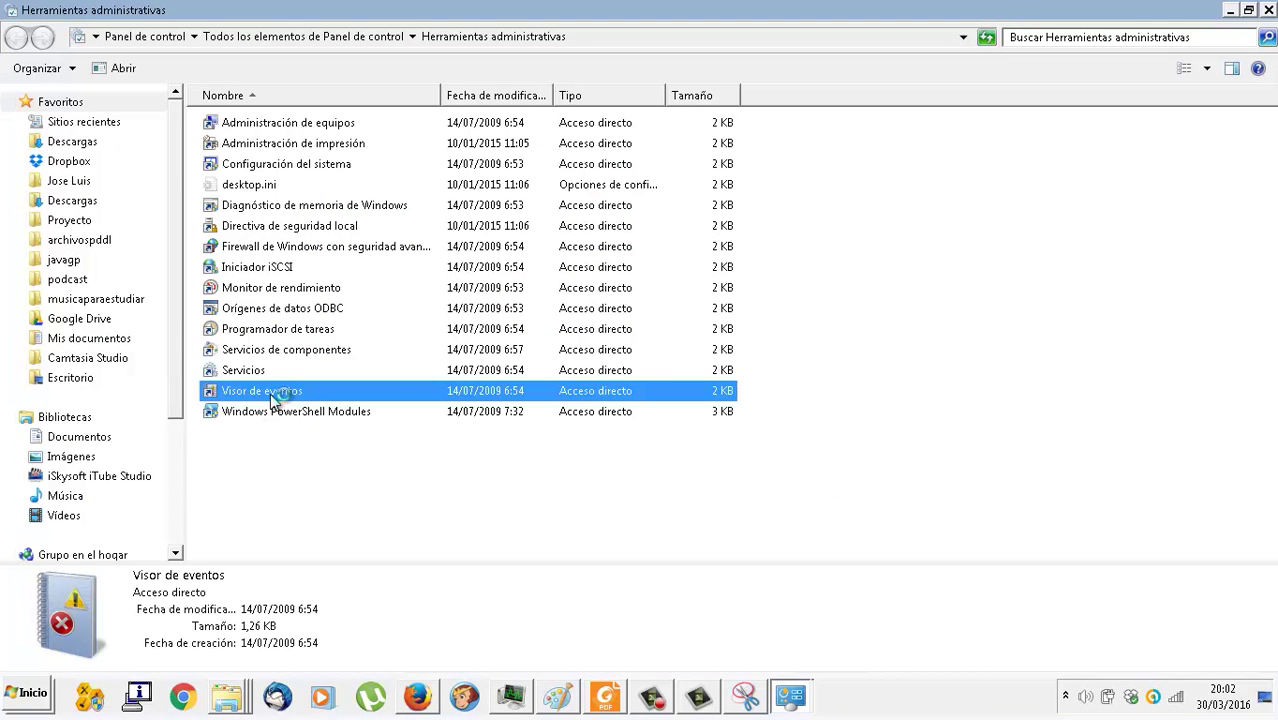
{"action": "double_click", "coordinate": [272, 397]}
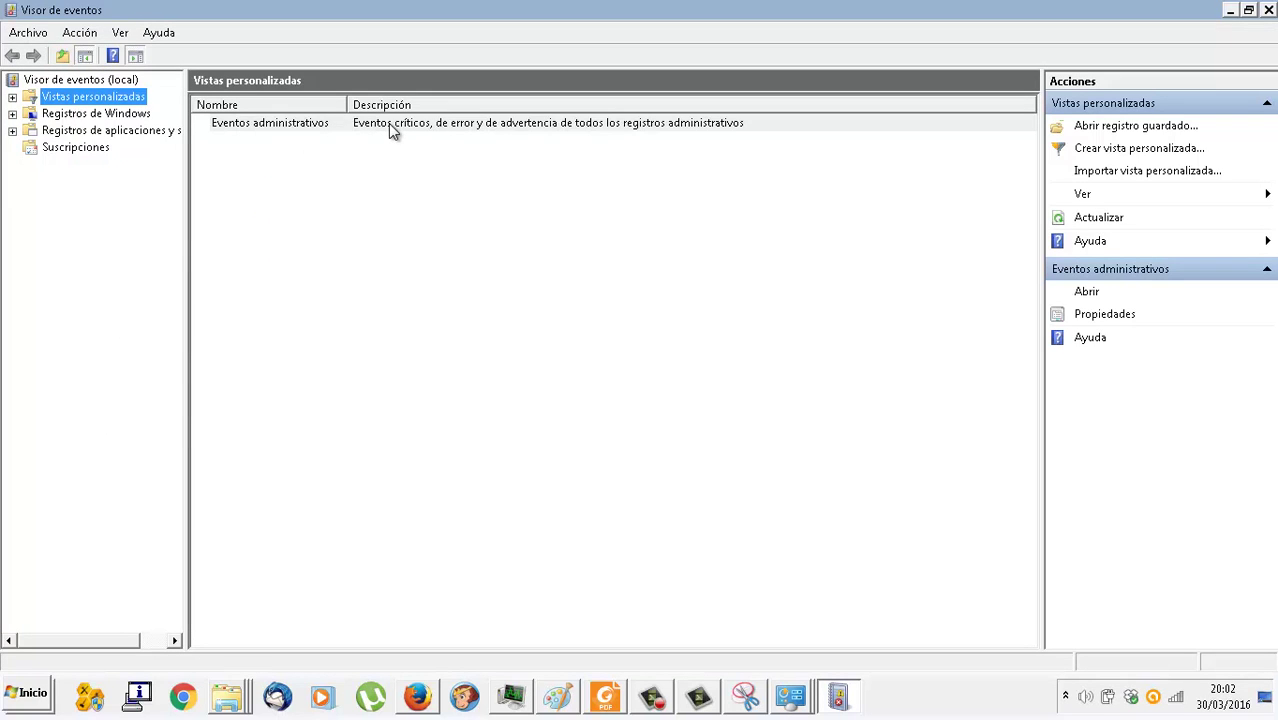
Step: Look through the main nodes of the console tree and display the overview of Visor de eventos (local)
{"action": "left_click", "coordinate": [92, 118]}
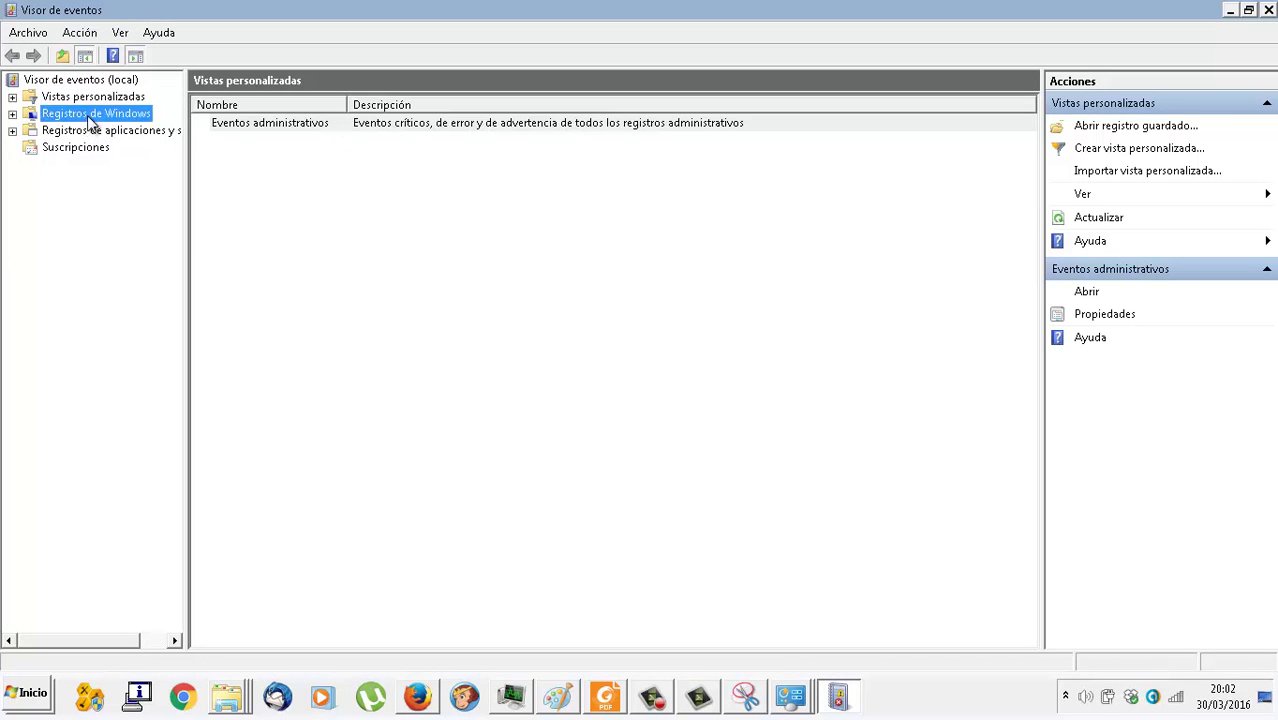
{"action": "left_click", "coordinate": [95, 131]}
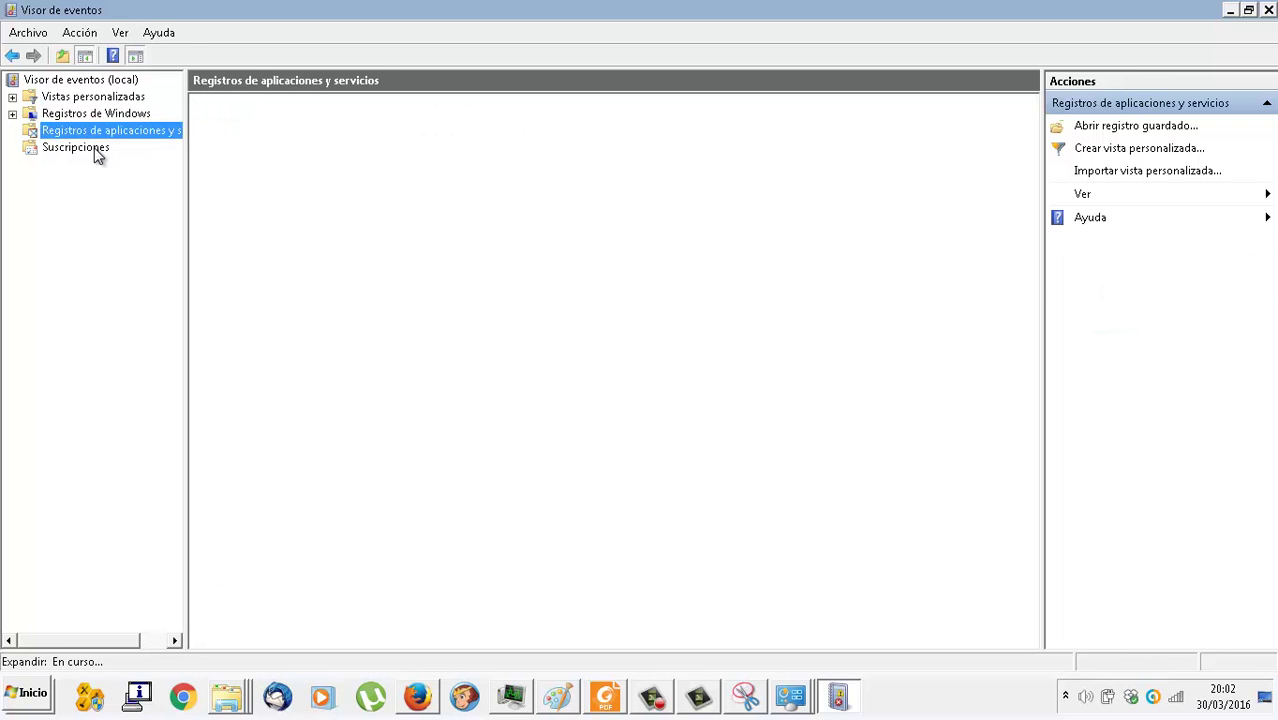
{"action": "left_click", "coordinate": [97, 152]}
{"action": "left_click", "coordinate": [105, 97]}
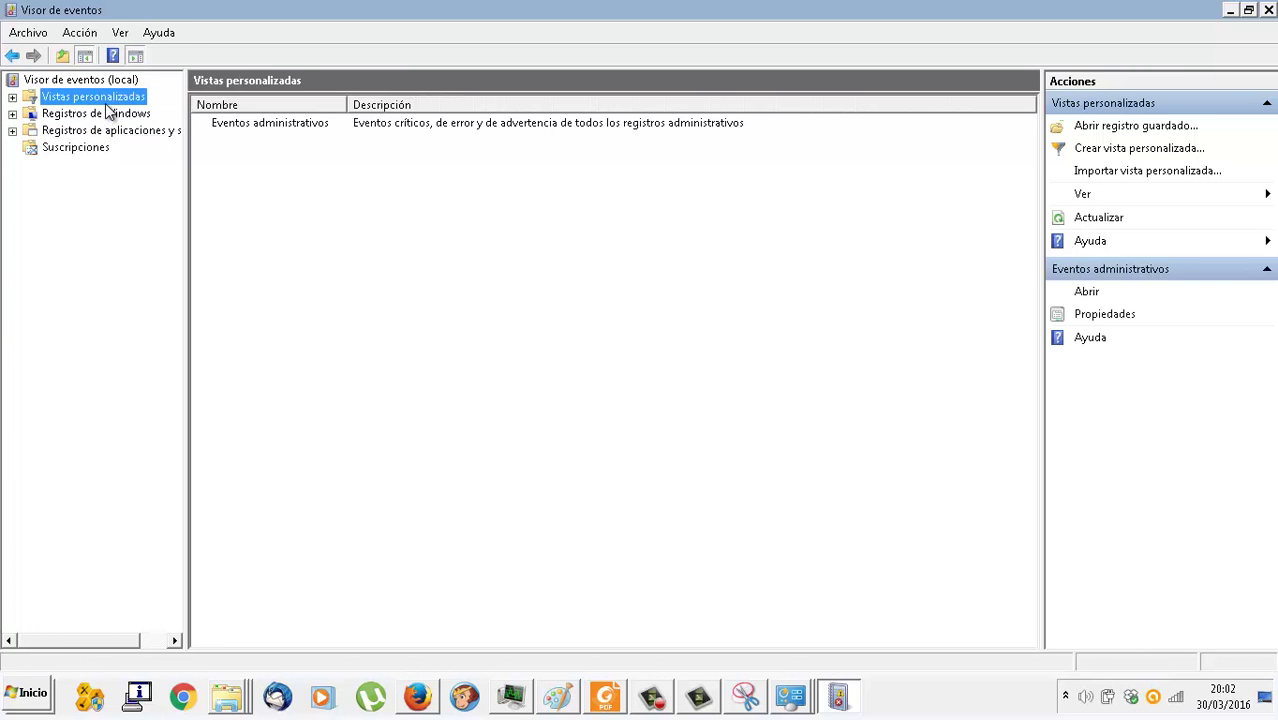
{"action": "left_click", "coordinate": [109, 79]}
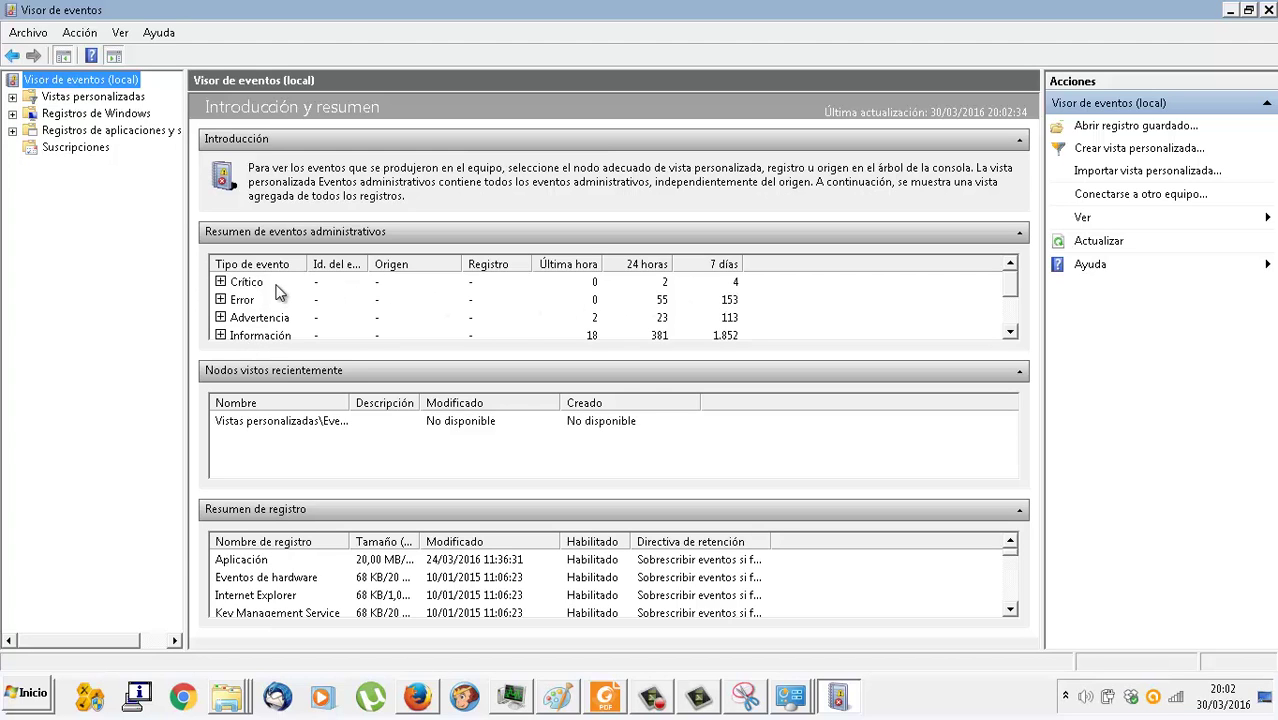
Step: Open the Kernel-Power events with ID 41 under Crítico in the administrative events summary and examine several of their entries
{"action": "left_click", "coordinate": [221, 283]}
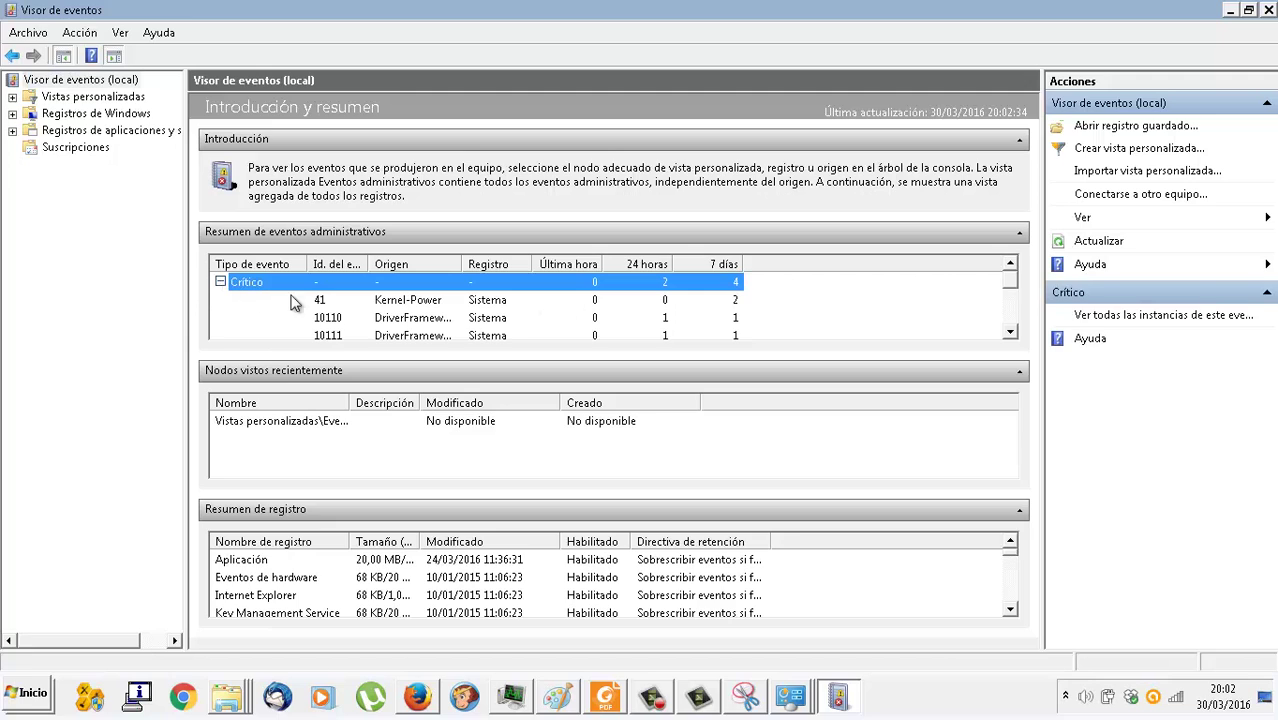
{"action": "double_click", "coordinate": [395, 304]}
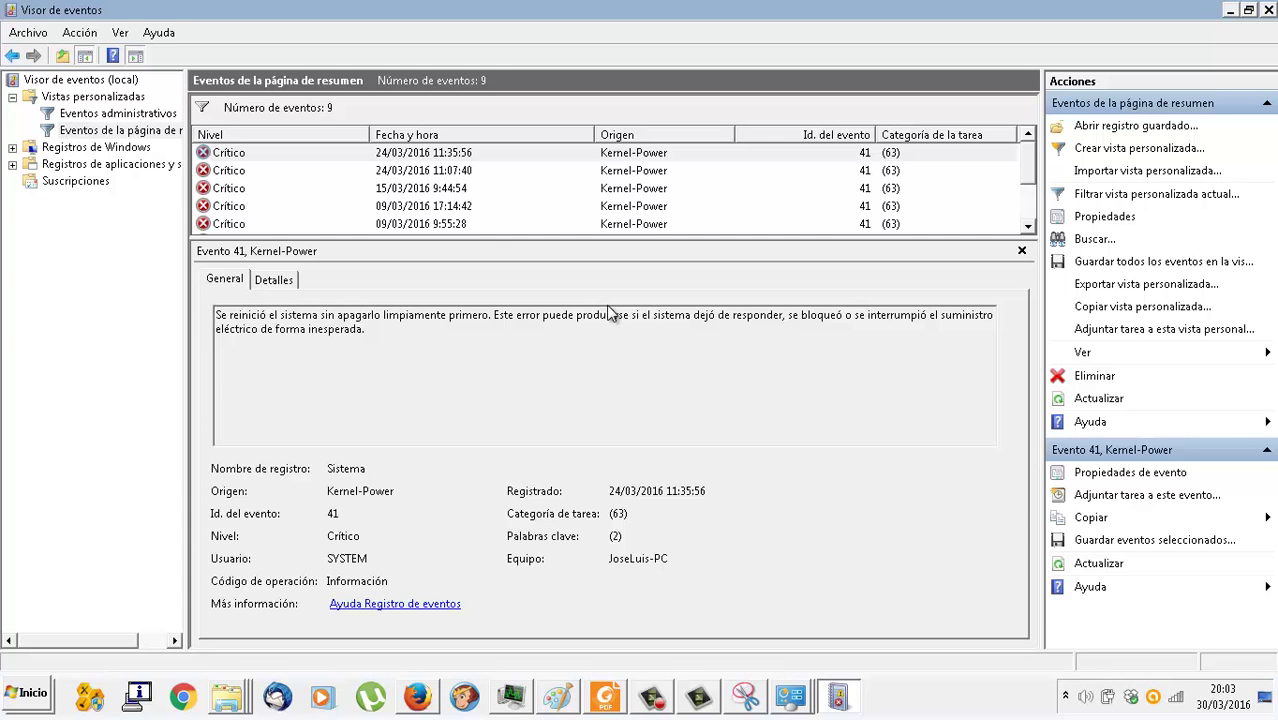
{"action": "left_click", "coordinate": [299, 173]}
{"action": "left_click", "coordinate": [297, 189]}
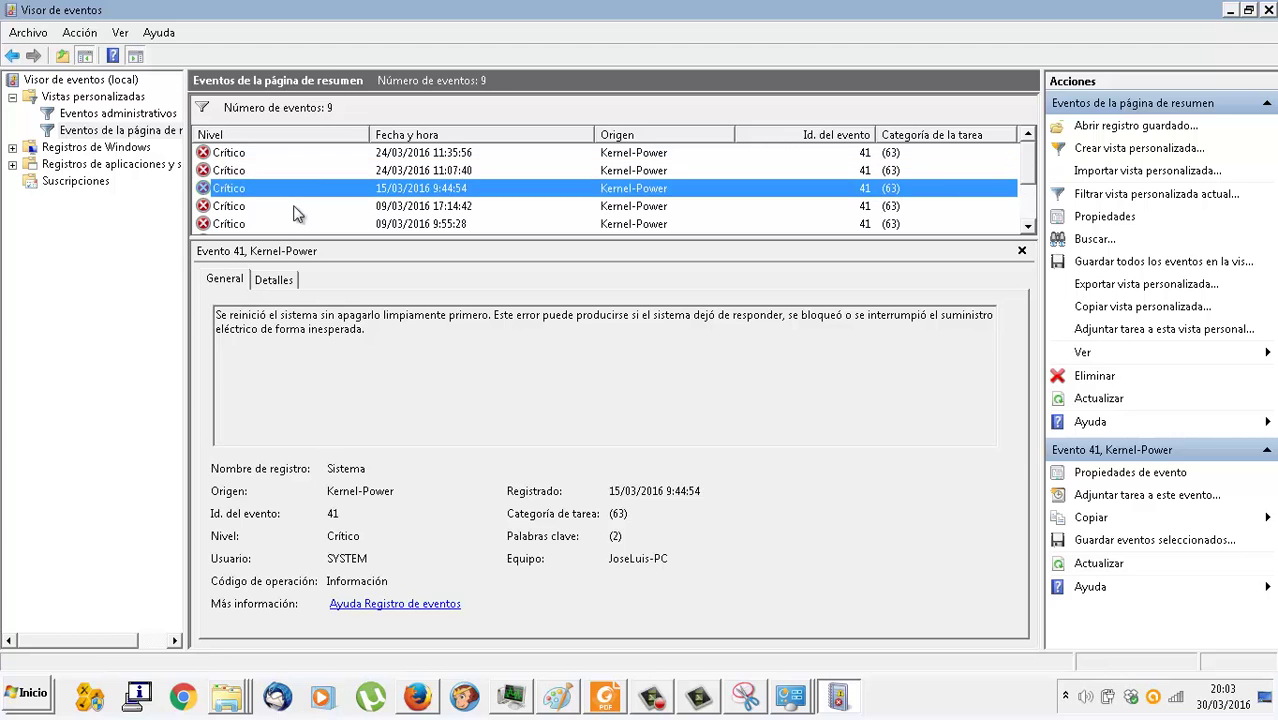
{"action": "left_click", "coordinate": [297, 206]}
{"action": "scroll", "coordinate": [297, 210], "scroll_direction": "down", "scroll_amount": 2}
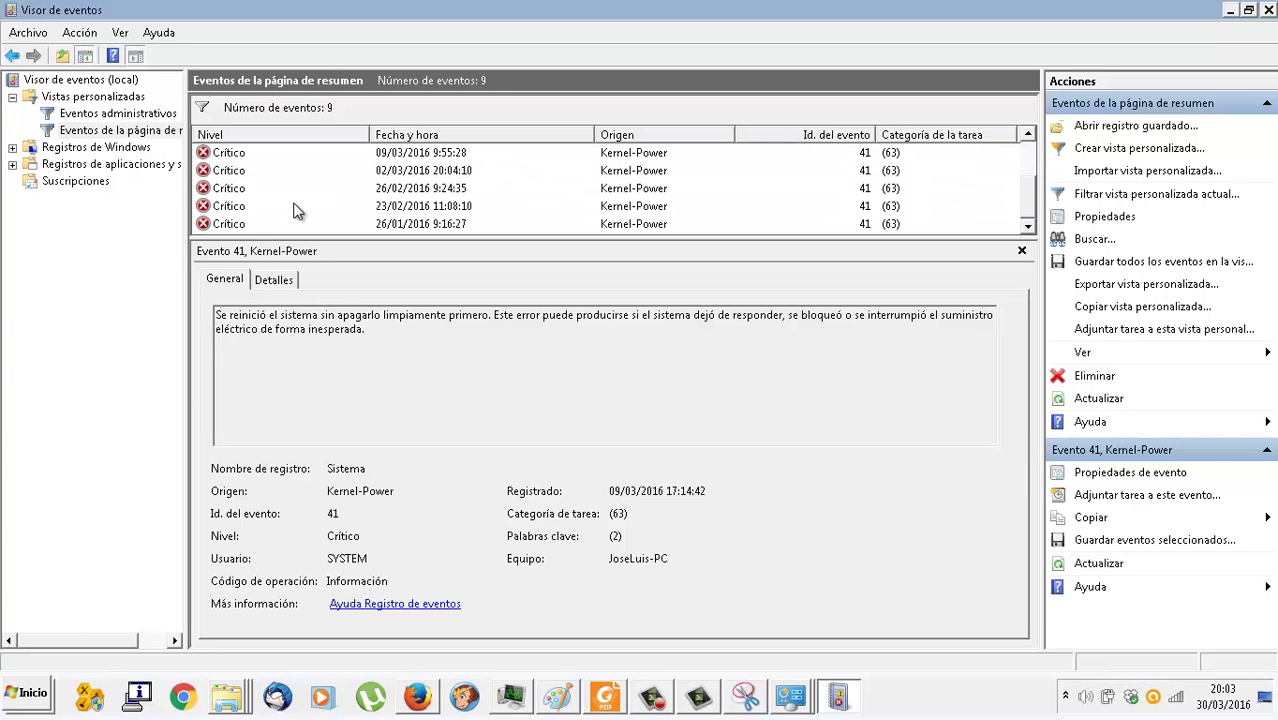
{"action": "left_click", "coordinate": [296, 206]}
{"action": "scroll", "coordinate": [296, 210], "scroll_direction": "up", "scroll_amount": 2}
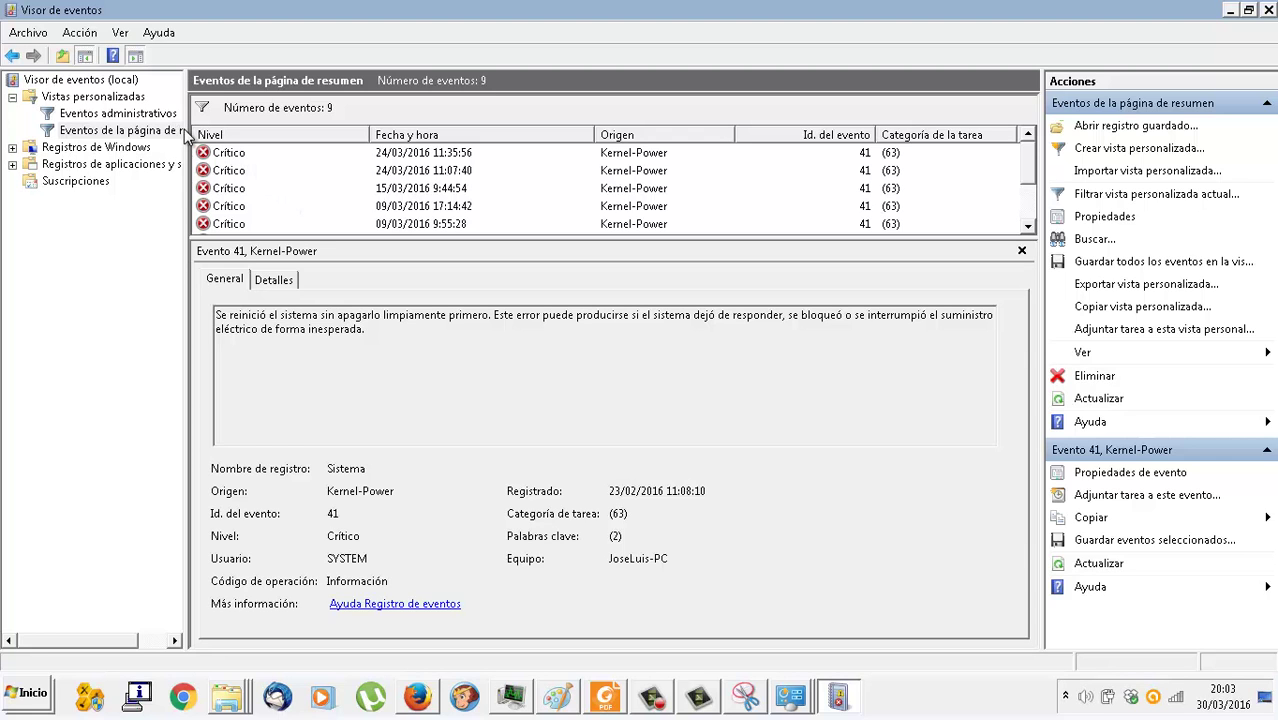
Step: Return to the summary, widen the Origen column to fit, and open the critical DriverFrameworks-UserMode events with ID 10110
{"action": "left_click", "coordinate": [12, 56]}
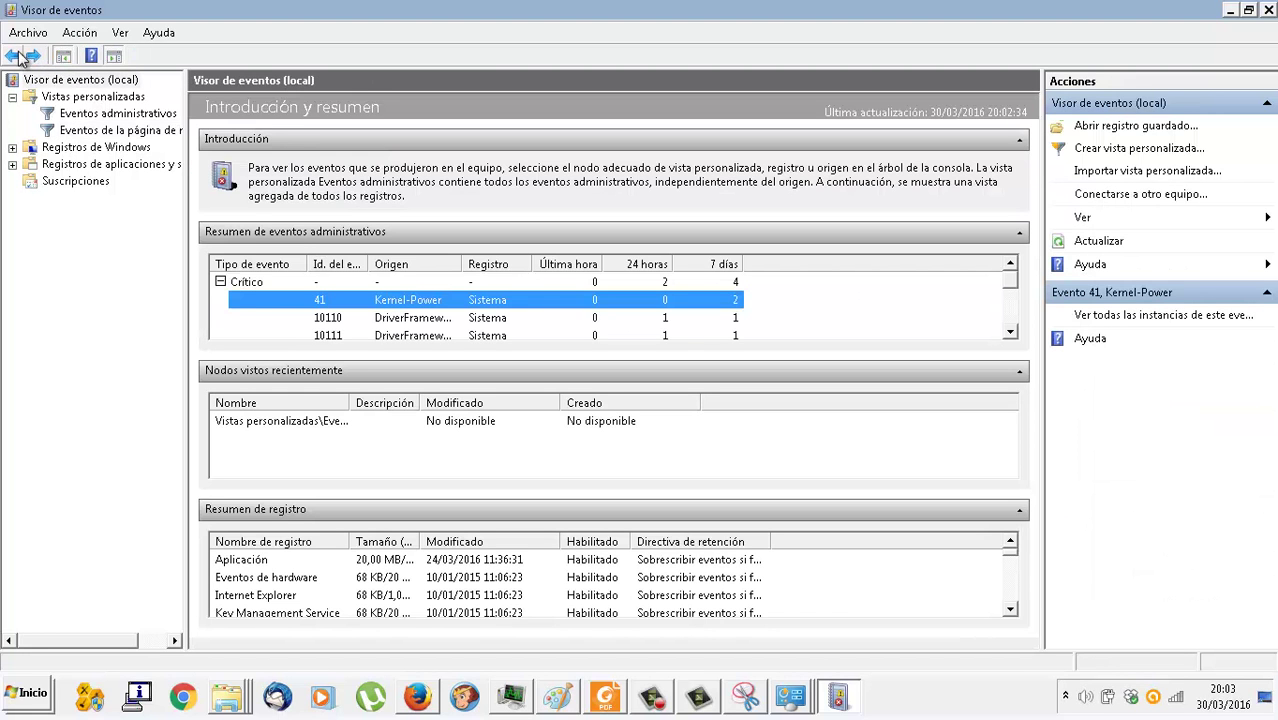
{"action": "left_click", "coordinate": [448, 318]}
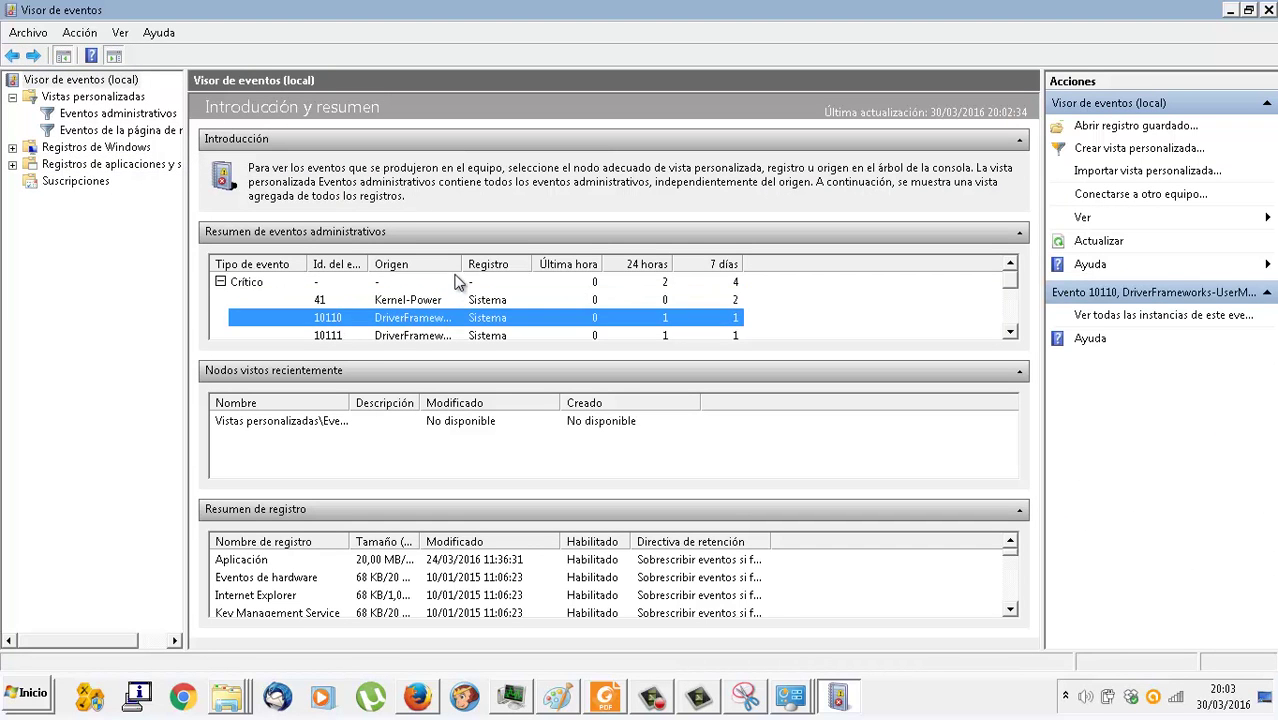
{"action": "double_click", "coordinate": [466, 263]}
{"action": "double_click", "coordinate": [486, 318]}
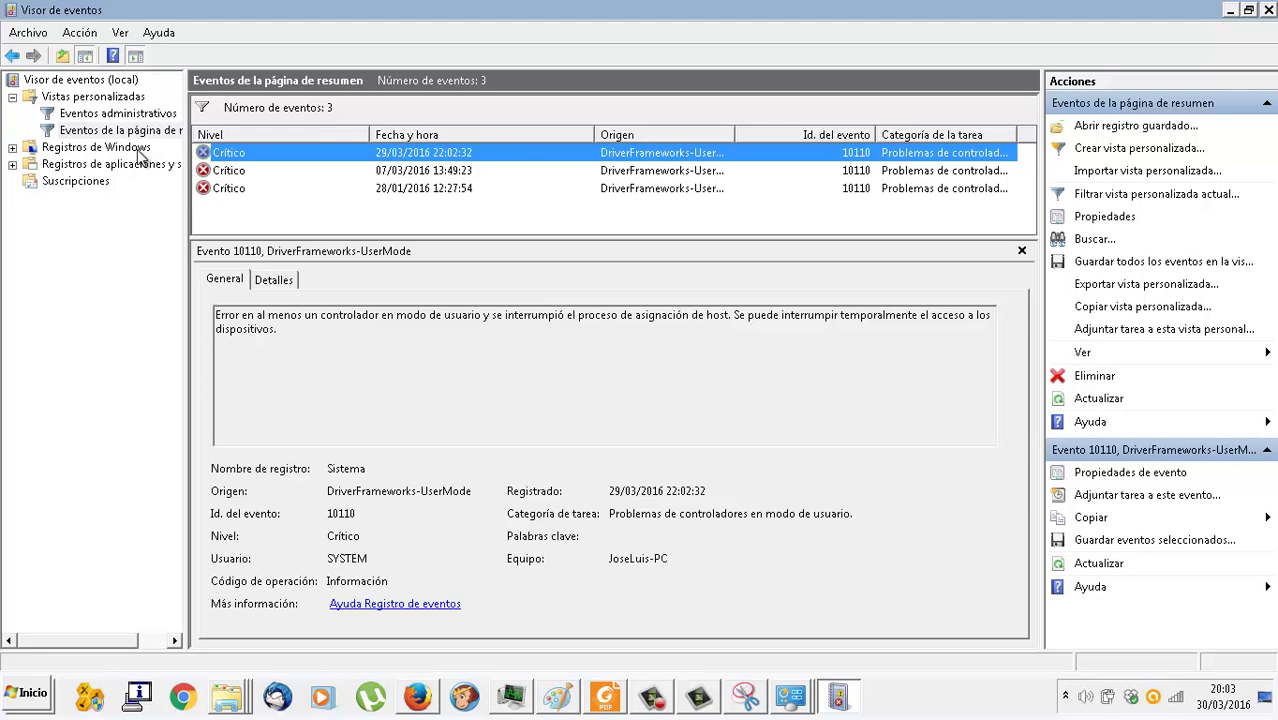
Step: Return to the summary, open the Backup4all 5 events with ID 259 under Error, and examine the details of both entries
{"action": "left_click", "coordinate": [12, 55]}
{"action": "scroll", "coordinate": [437, 327], "scroll_direction": "down", "scroll_amount": 2}
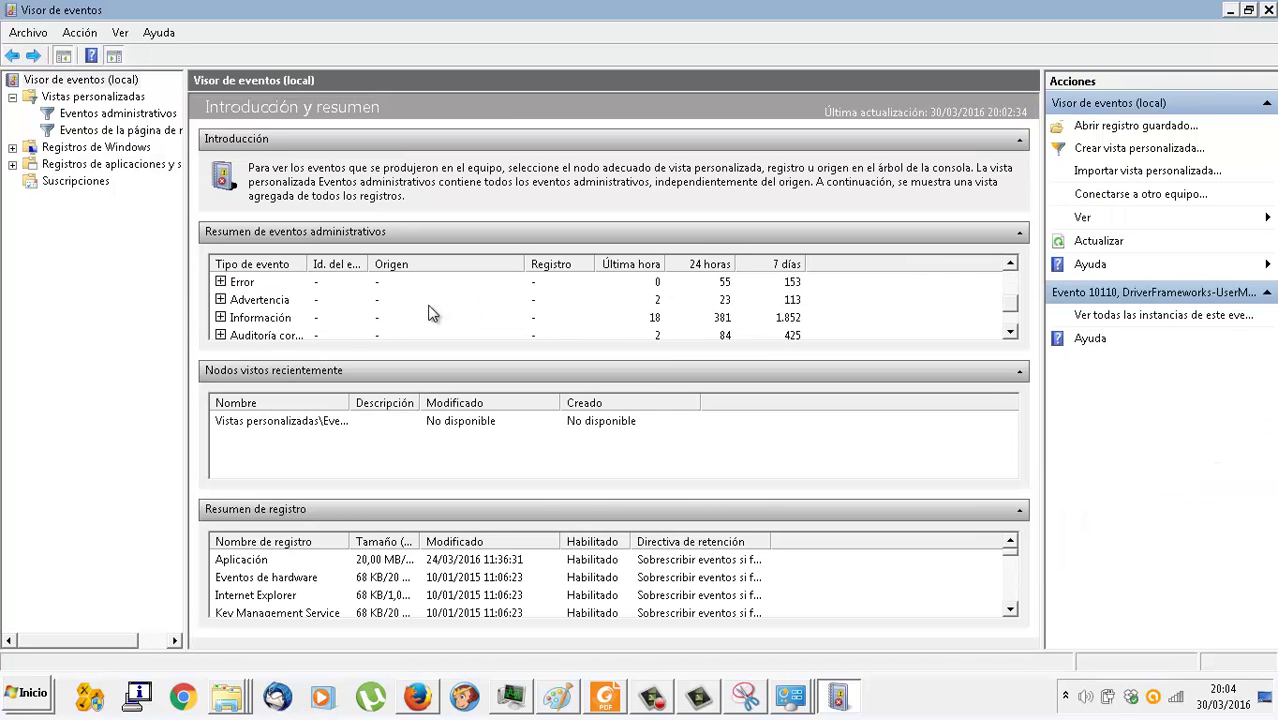
{"action": "left_click", "coordinate": [221, 282]}
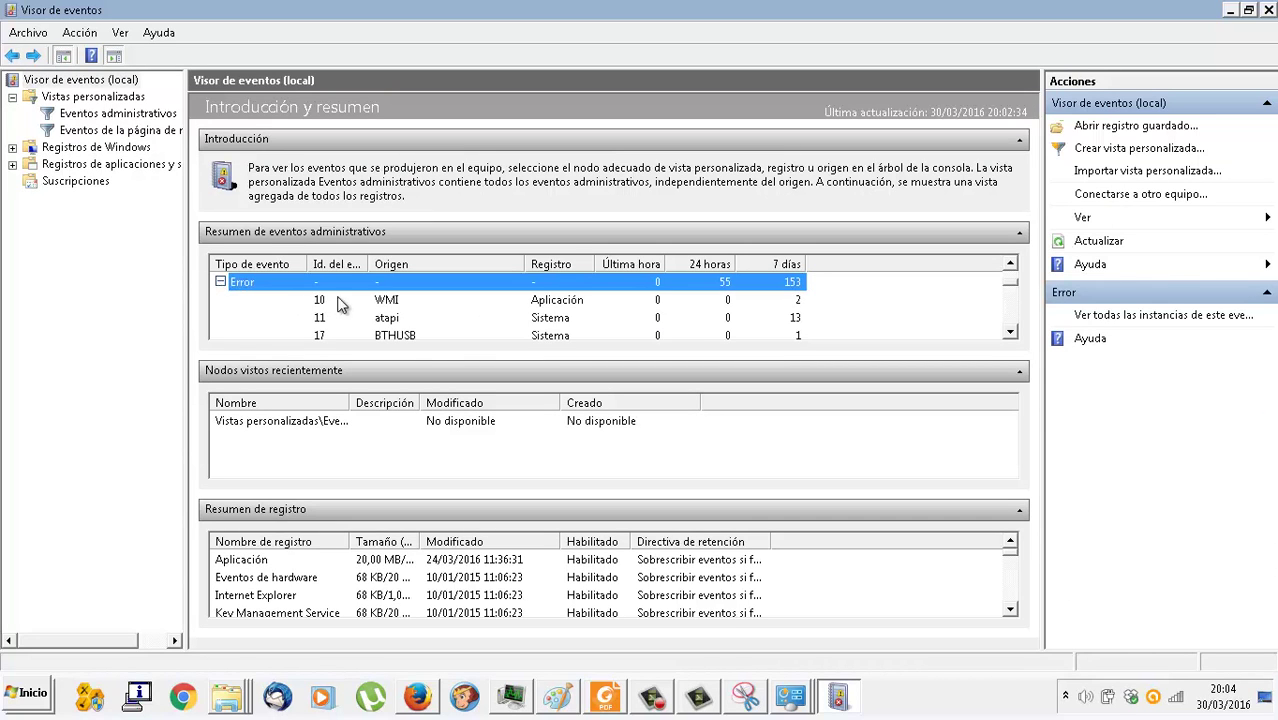
{"action": "left_click", "coordinate": [372, 300]}
{"action": "scroll", "coordinate": [374, 307], "scroll_direction": "down", "scroll_amount": 1}
{"action": "scroll", "coordinate": [399, 318], "scroll_direction": "down", "scroll_amount": 2}
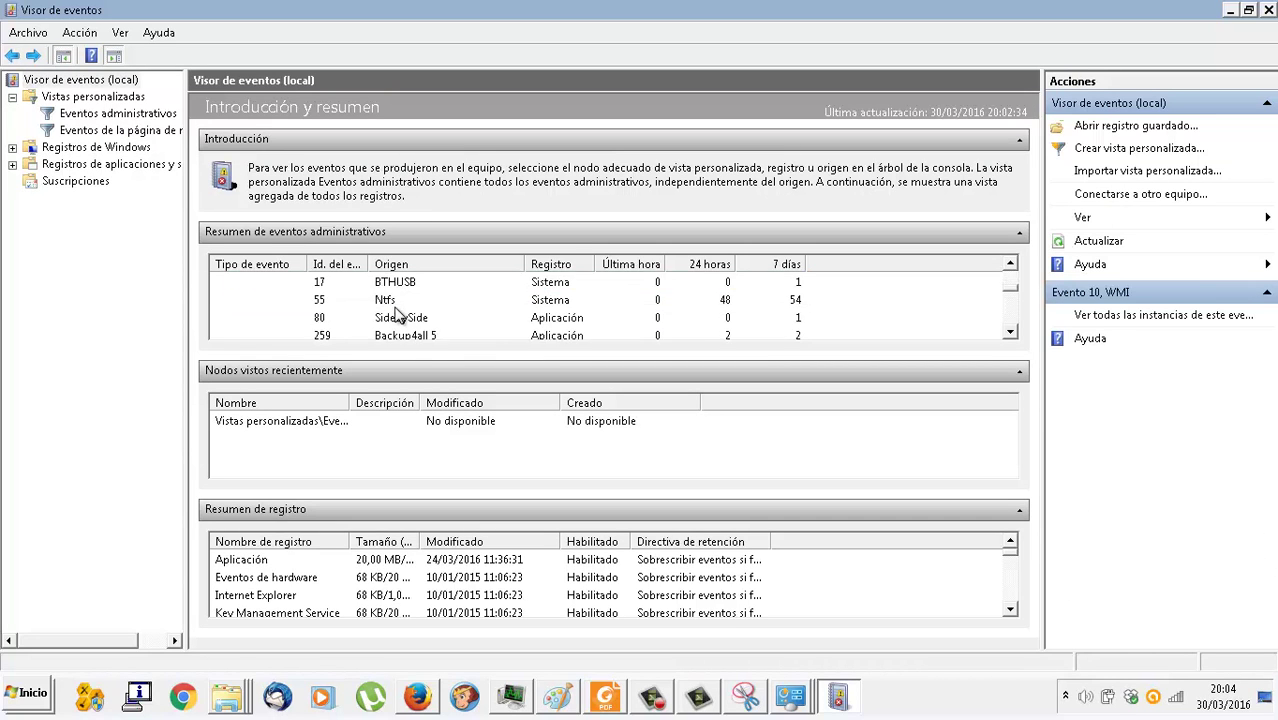
{"action": "left_click", "coordinate": [421, 320]}
{"action": "scroll", "coordinate": [424, 315], "scroll_direction": "down", "scroll_amount": 1}
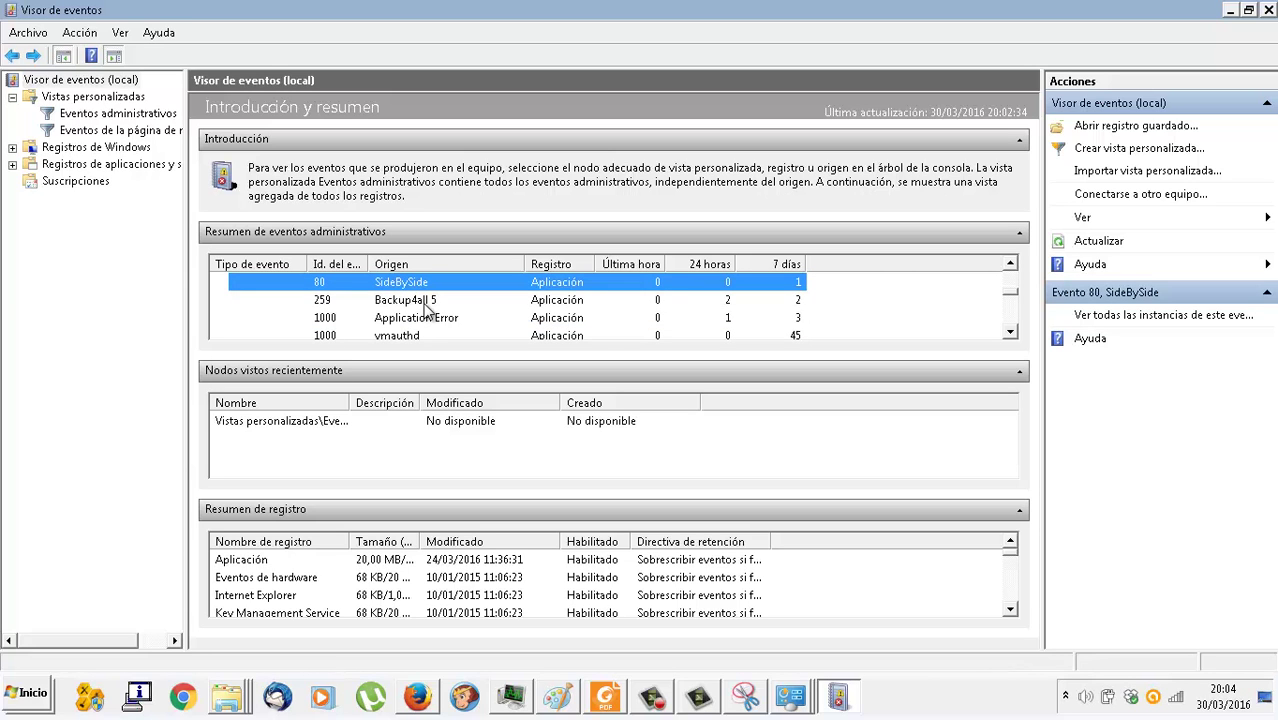
{"action": "double_click", "coordinate": [424, 303]}
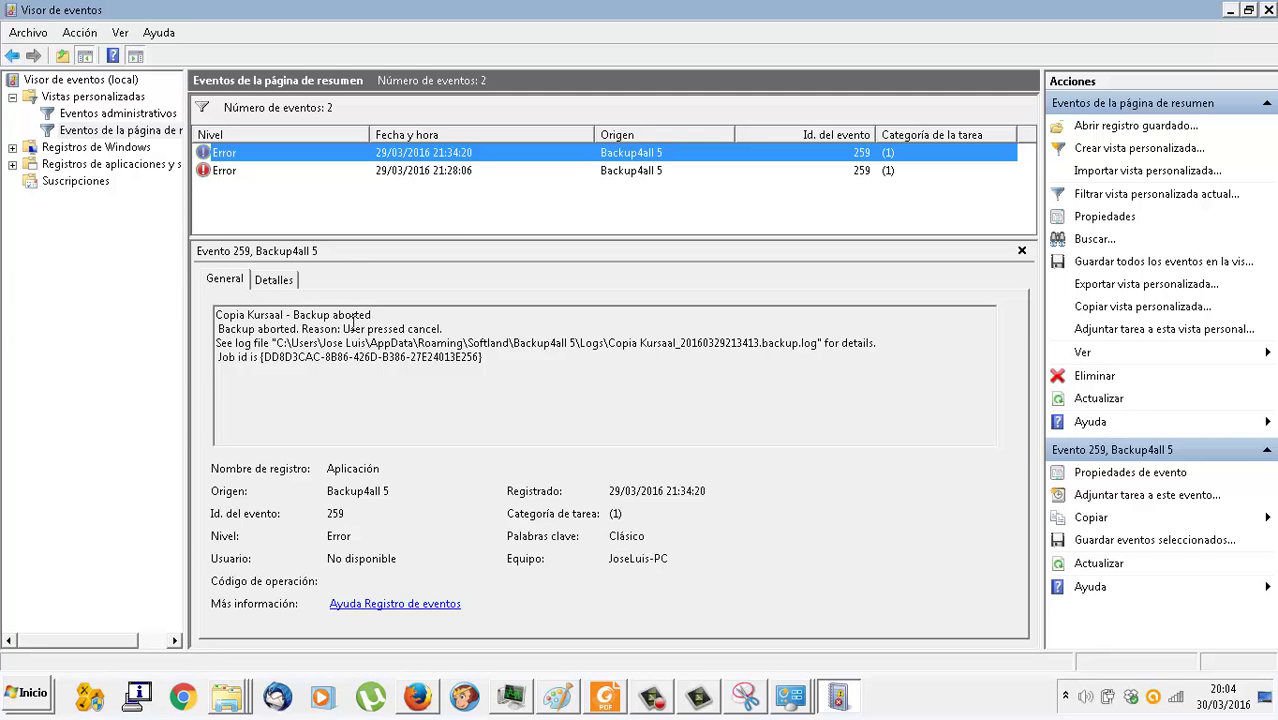
{"action": "left_click", "coordinate": [292, 177]}
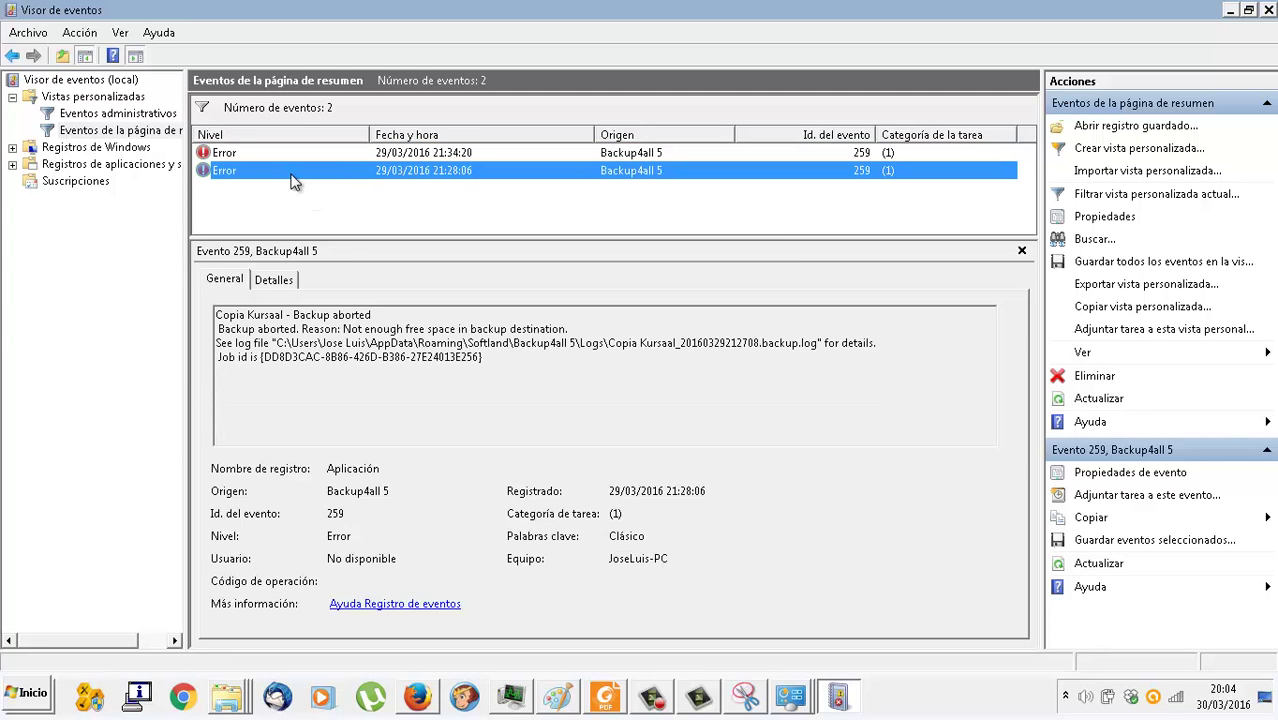
Step: Return to the summary and open the Dhcp-Client error events with ID 1002
{"action": "left_click", "coordinate": [12, 56]}
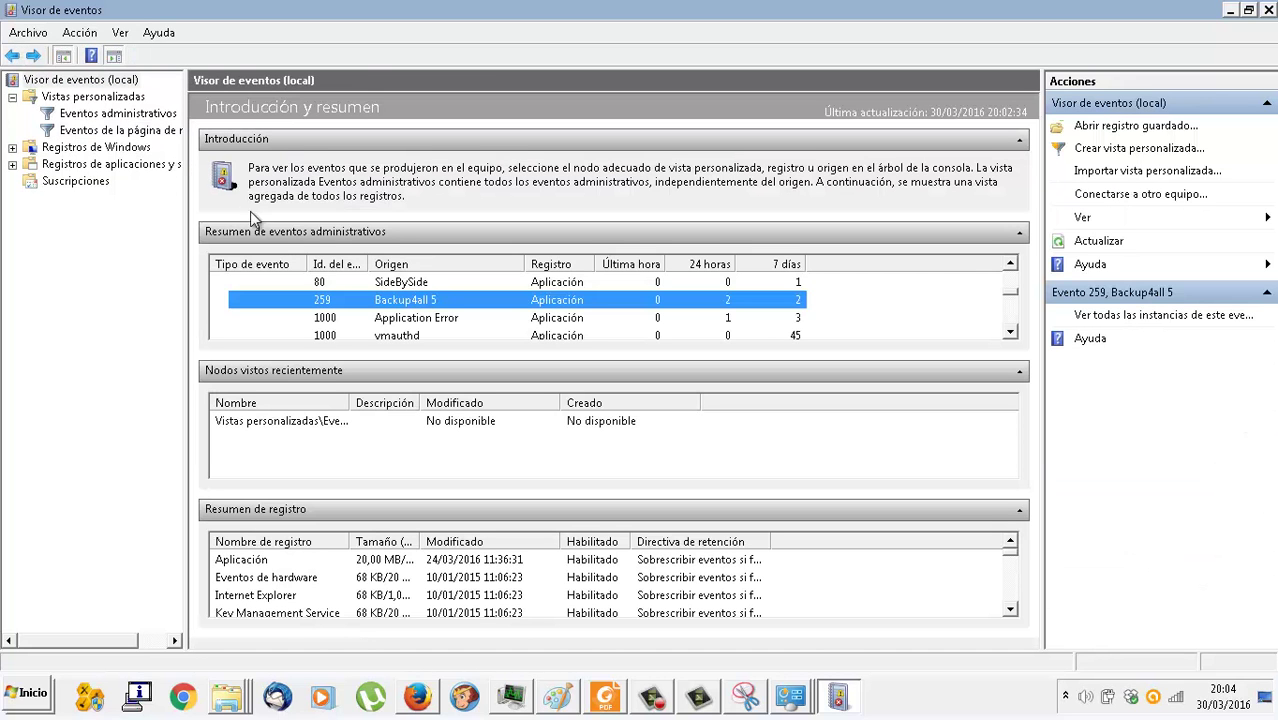
{"action": "scroll", "coordinate": [385, 320], "scroll_direction": "down", "scroll_amount": 4}
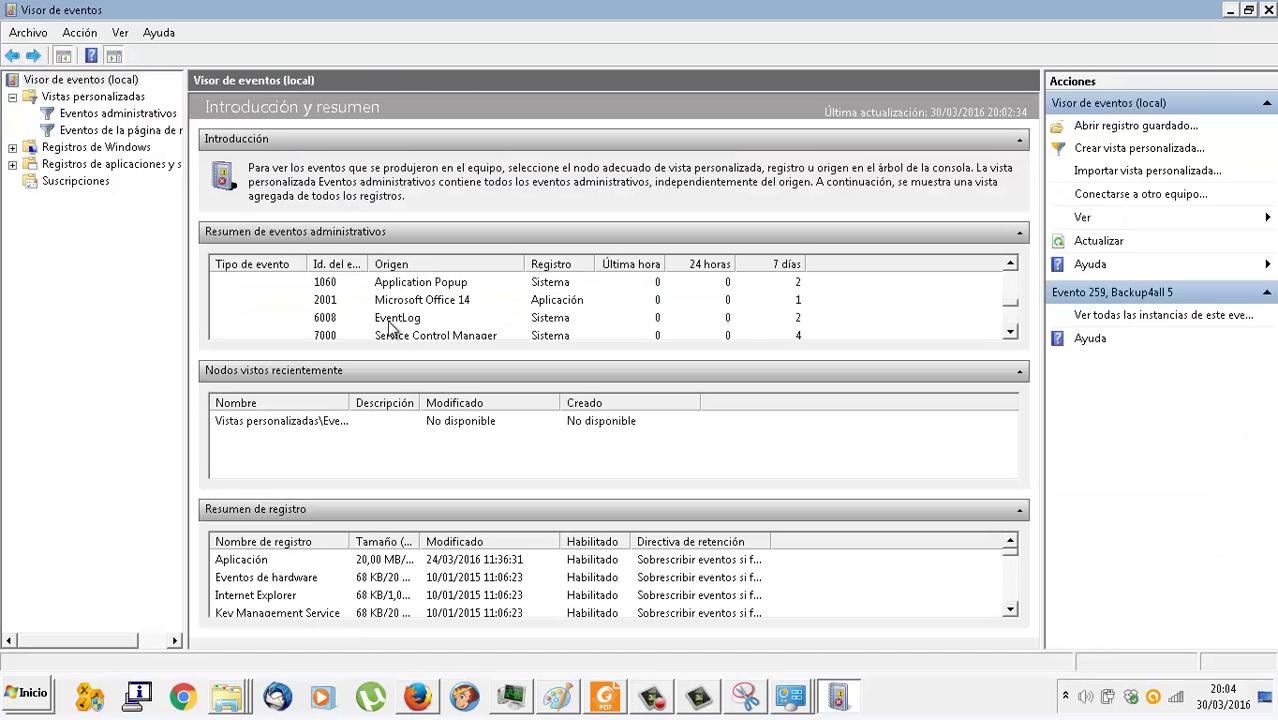
{"action": "scroll", "coordinate": [390, 328], "scroll_direction": "down", "scroll_amount": 3}
{"action": "scroll", "coordinate": [390, 328], "scroll_direction": "up", "scroll_amount": 2}
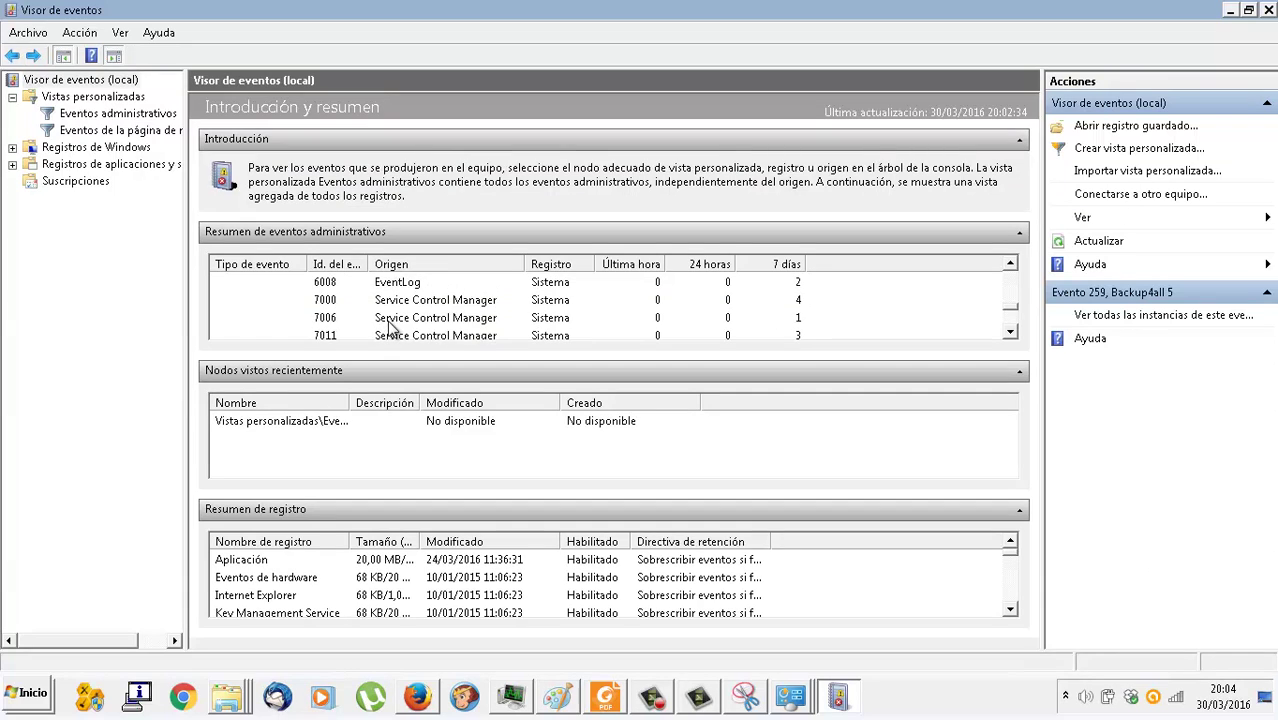
{"action": "scroll", "coordinate": [390, 328], "scroll_direction": "up", "scroll_amount": 3}
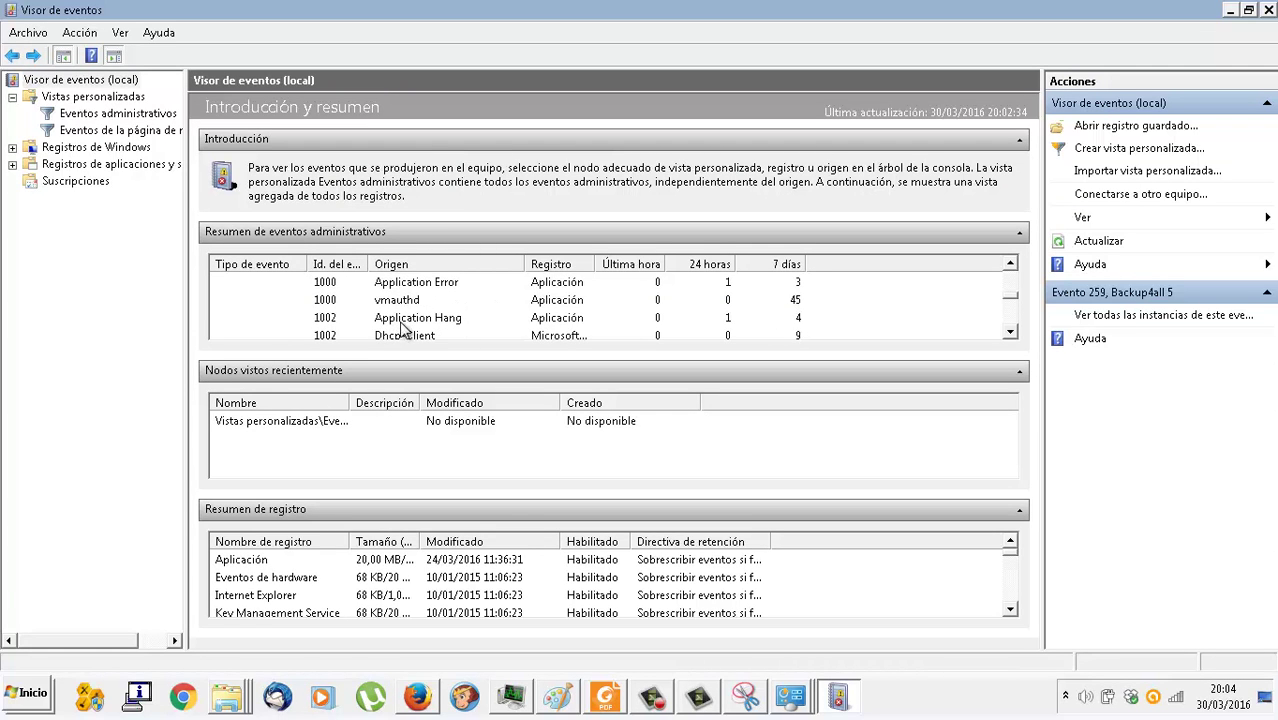
{"action": "double_click", "coordinate": [405, 333]}
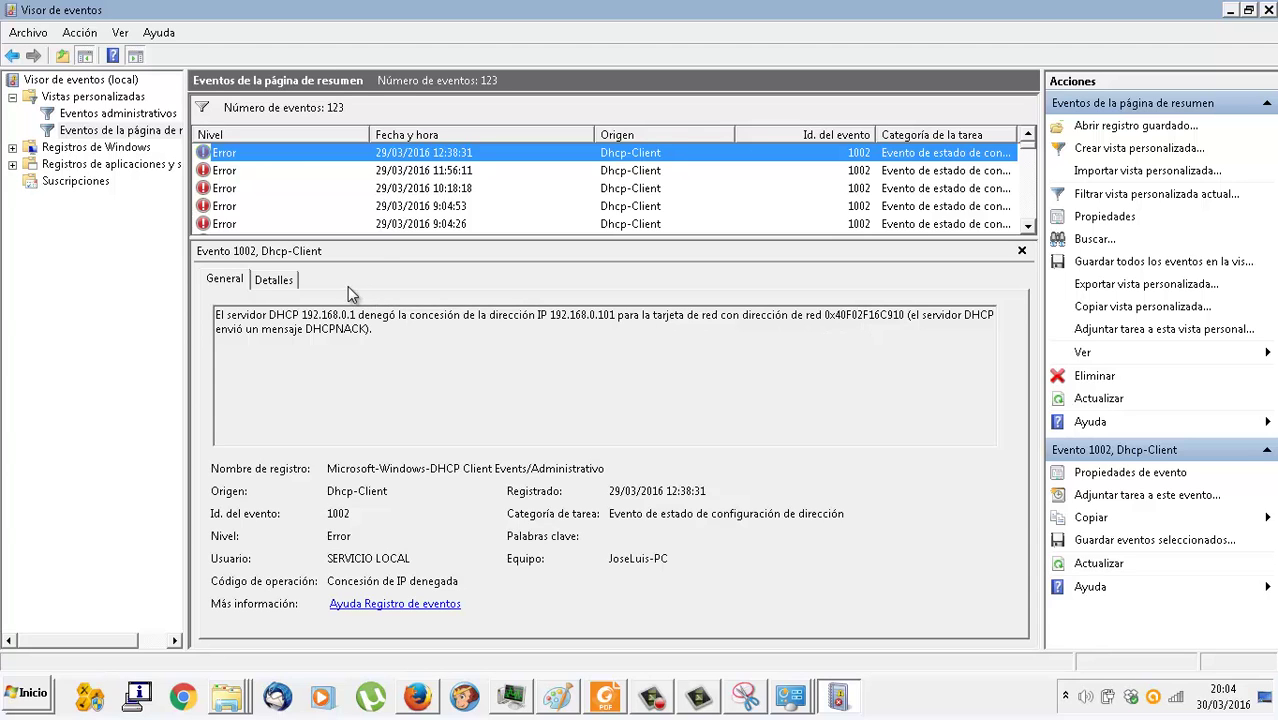
Step: Examine the descriptions of several Dhcp-Client errors from different dates in the event list
{"action": "left_click", "coordinate": [436, 194]}
{"action": "left_click", "coordinate": [438, 203]}
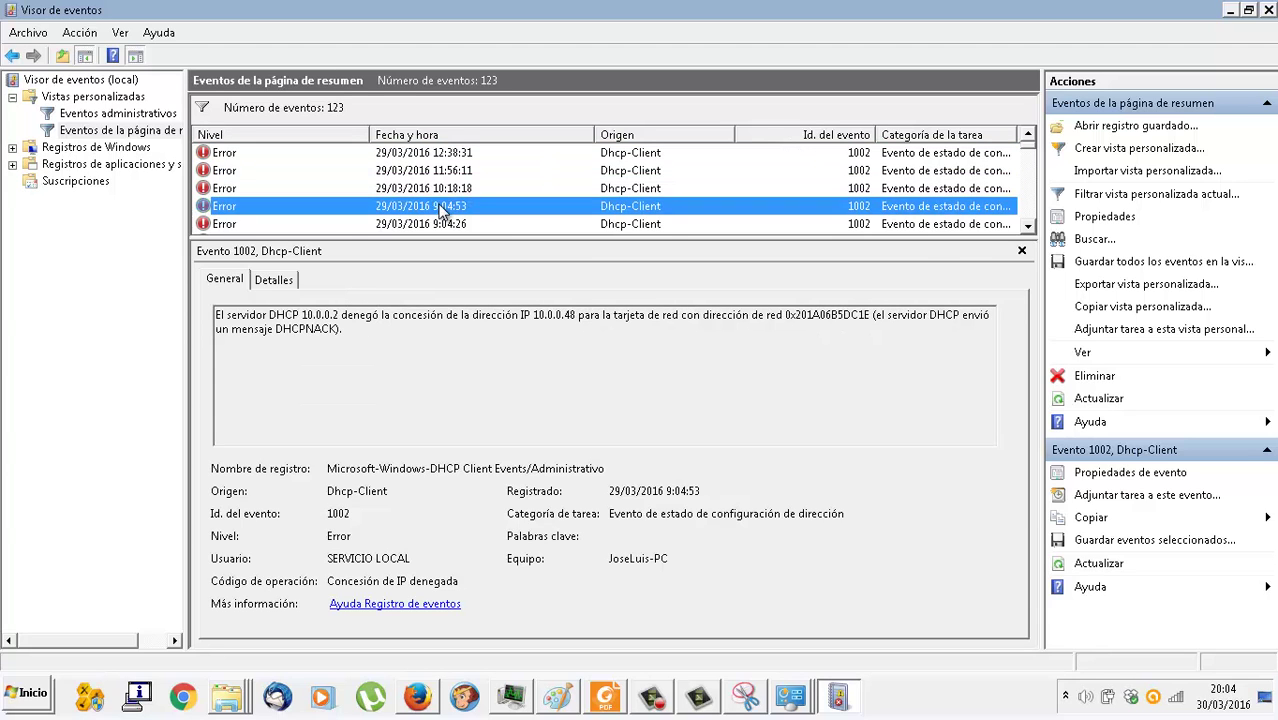
{"action": "scroll", "coordinate": [440, 208], "scroll_direction": "down", "scroll_amount": 5}
{"action": "left_click", "coordinate": [440, 208]}
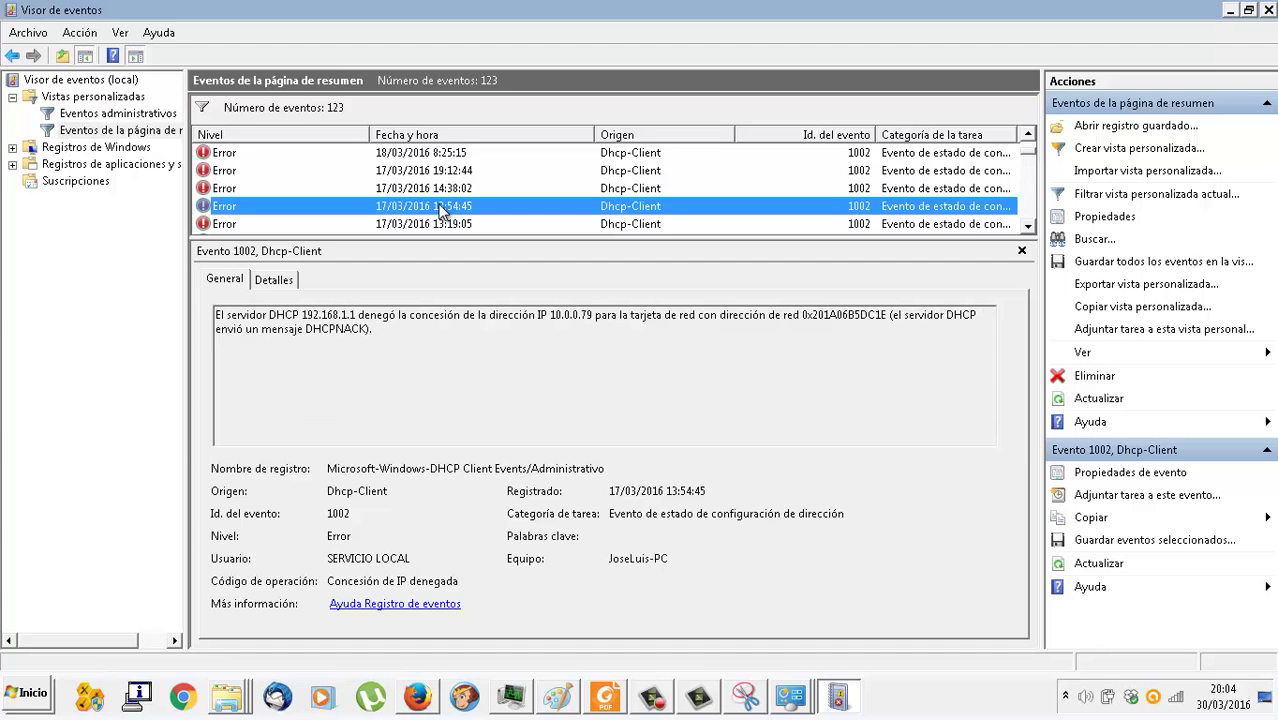
{"action": "scroll", "coordinate": [440, 208], "scroll_direction": "down", "scroll_amount": 10}
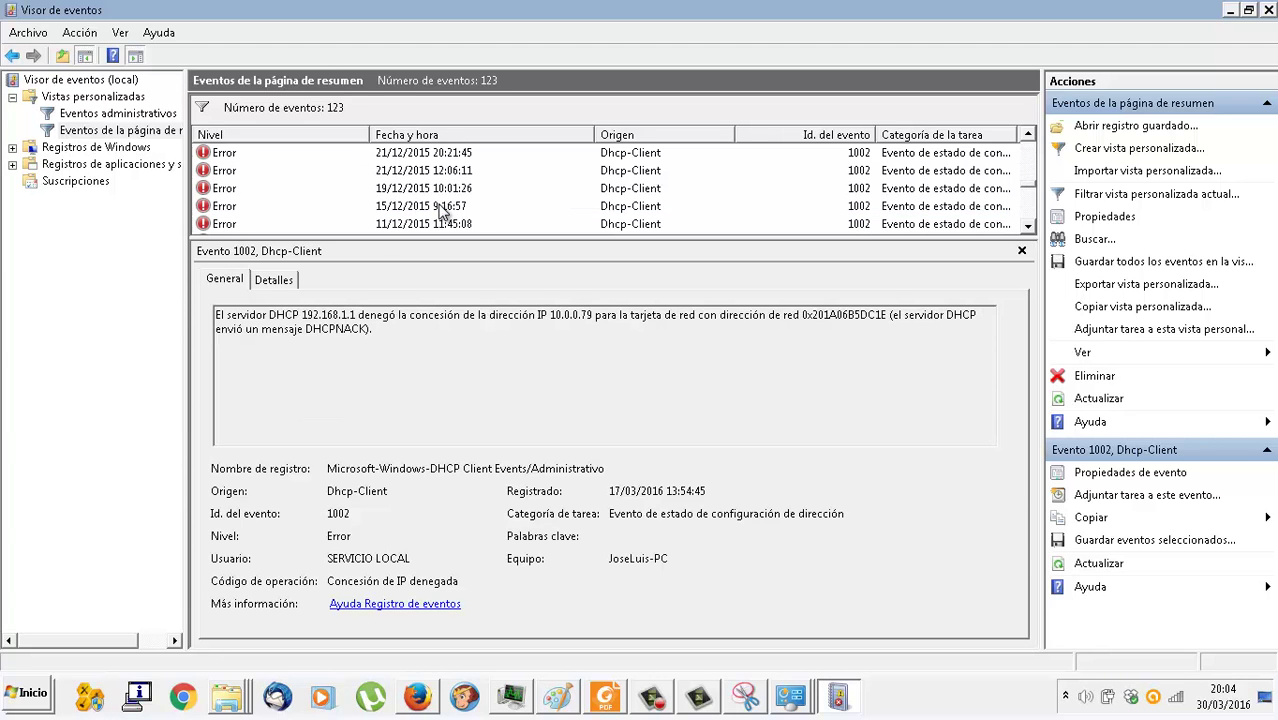
{"action": "scroll", "coordinate": [440, 210], "scroll_direction": "up", "scroll_amount": 12}
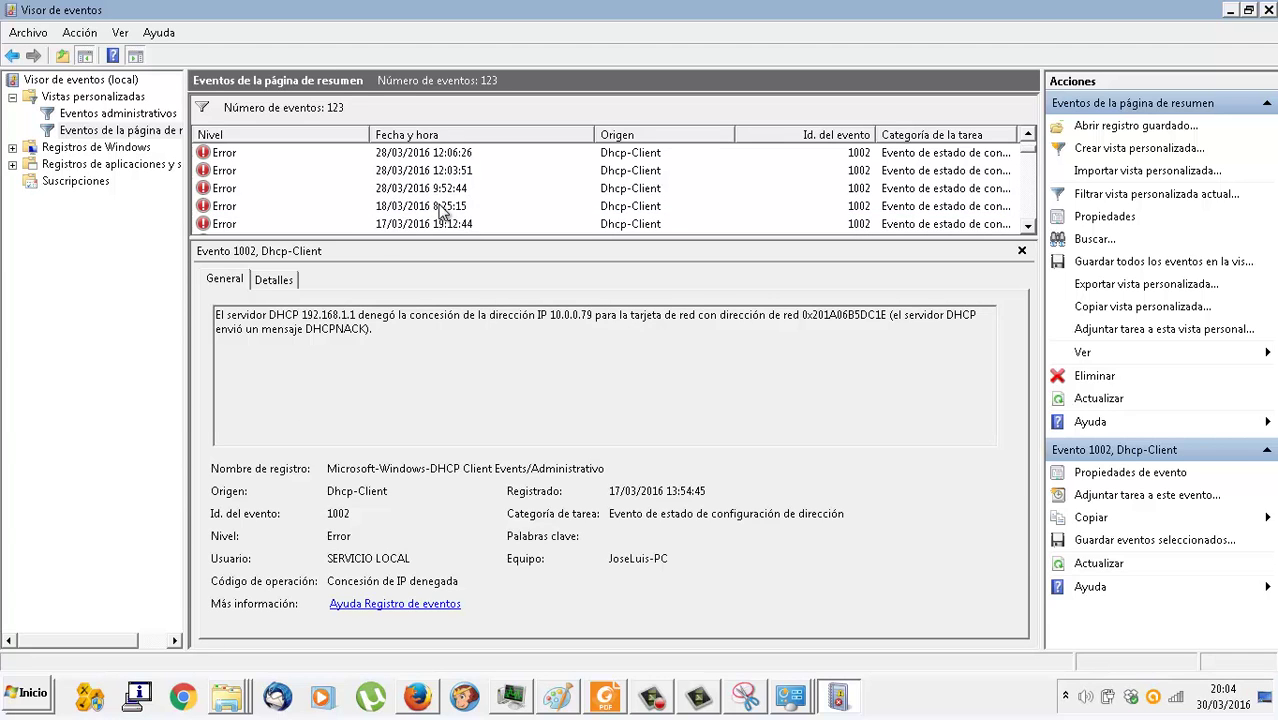
Step: Return to the summary, collapse the Error group and expand the Advertencia group in the administrative events
{"action": "scroll", "coordinate": [440, 208], "scroll_direction": "up", "scroll_amount": 3}
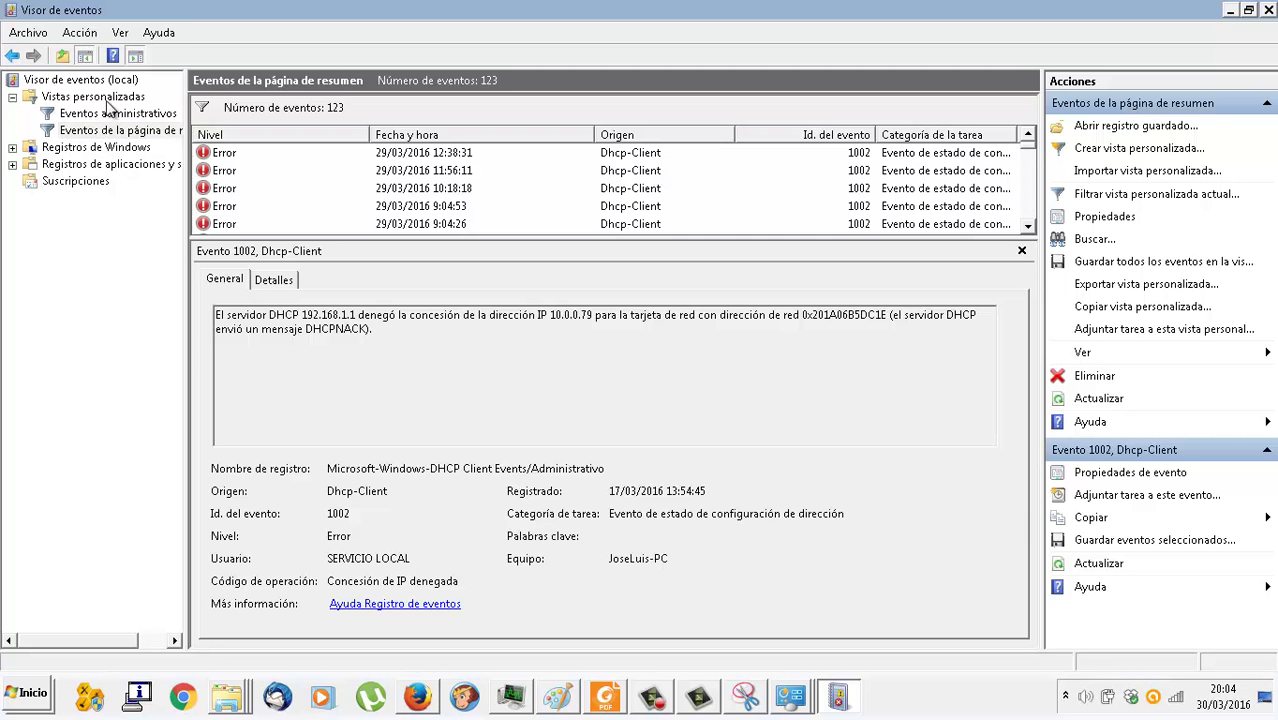
{"action": "left_click", "coordinate": [16, 55]}
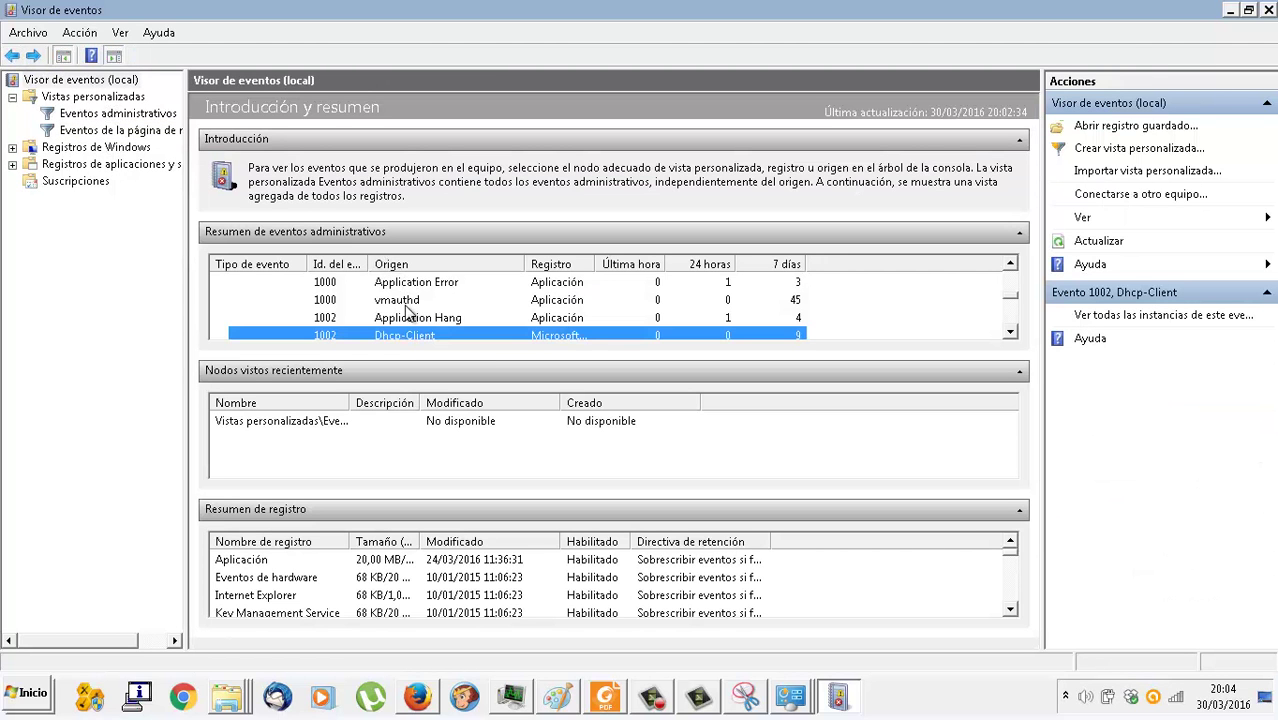
{"action": "scroll", "coordinate": [408, 312], "scroll_direction": "up", "scroll_amount": 5}
{"action": "left_click", "coordinate": [220, 300]}
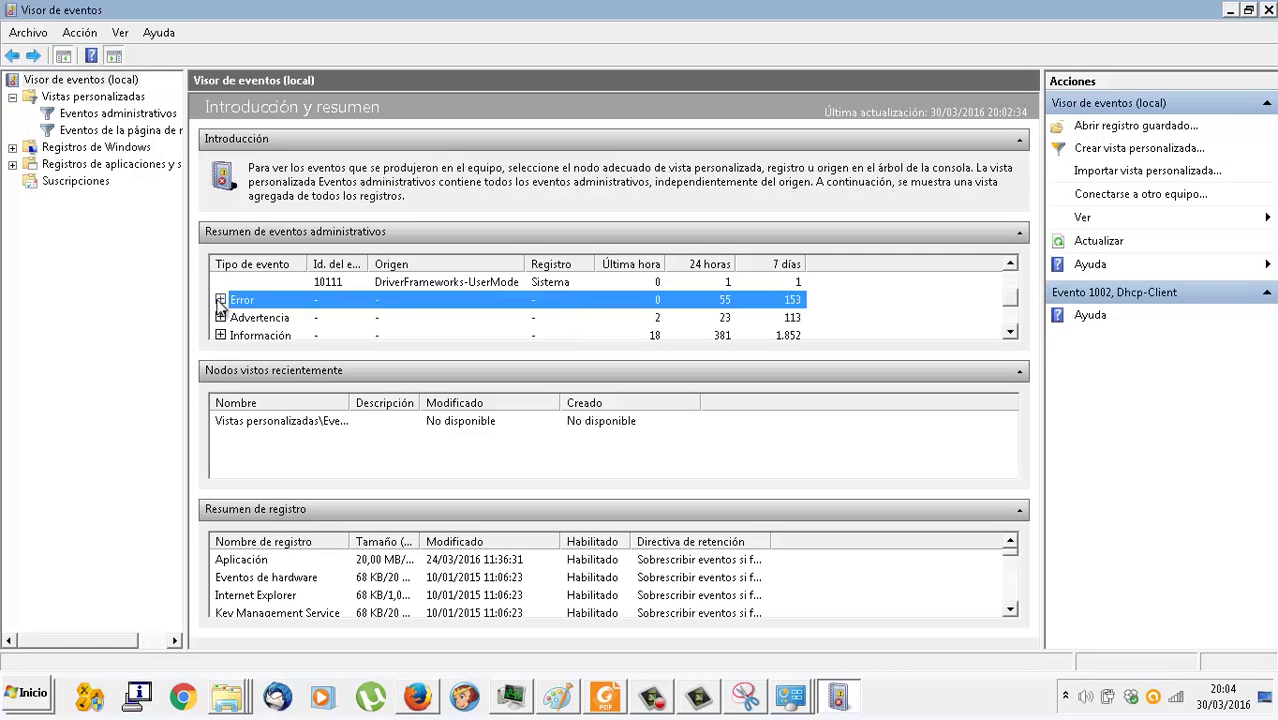
{"action": "left_click", "coordinate": [220, 317]}
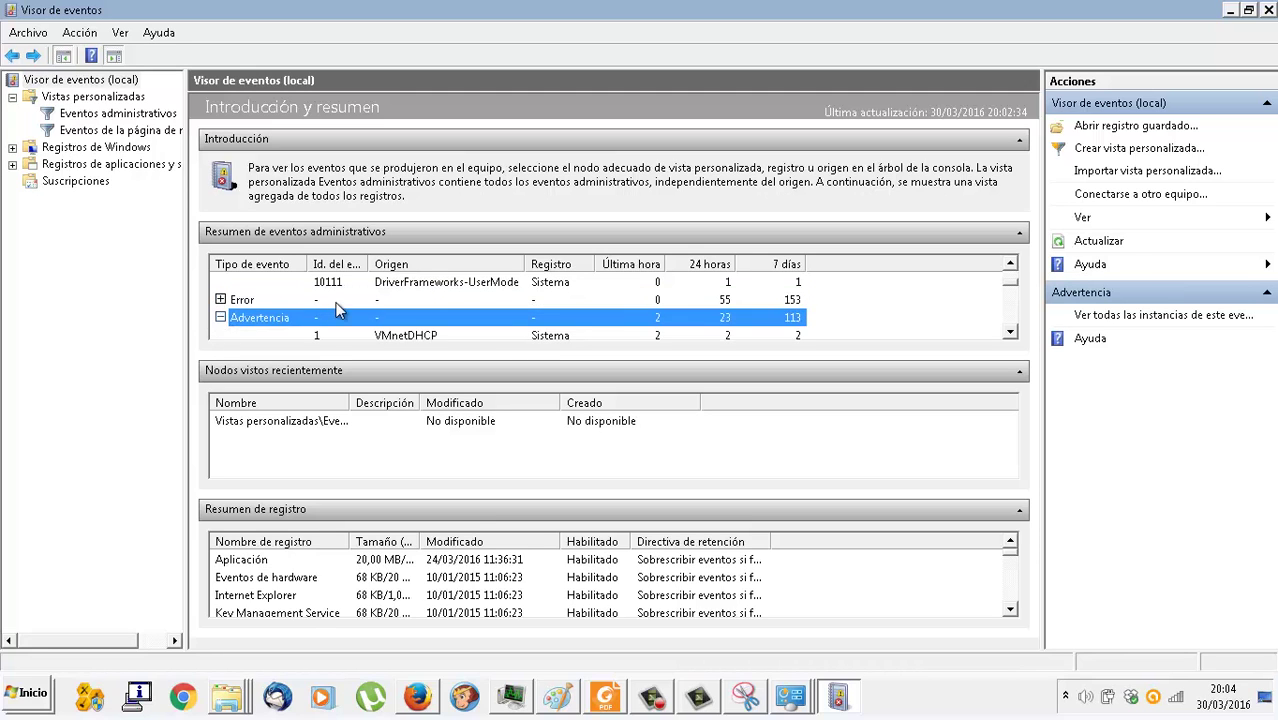
Step: Open the Disk warning events with ID 51 and examine the entry from 29/03/2016 9:26:22
{"action": "scroll", "coordinate": [337, 311], "scroll_direction": "down", "scroll_amount": 2}
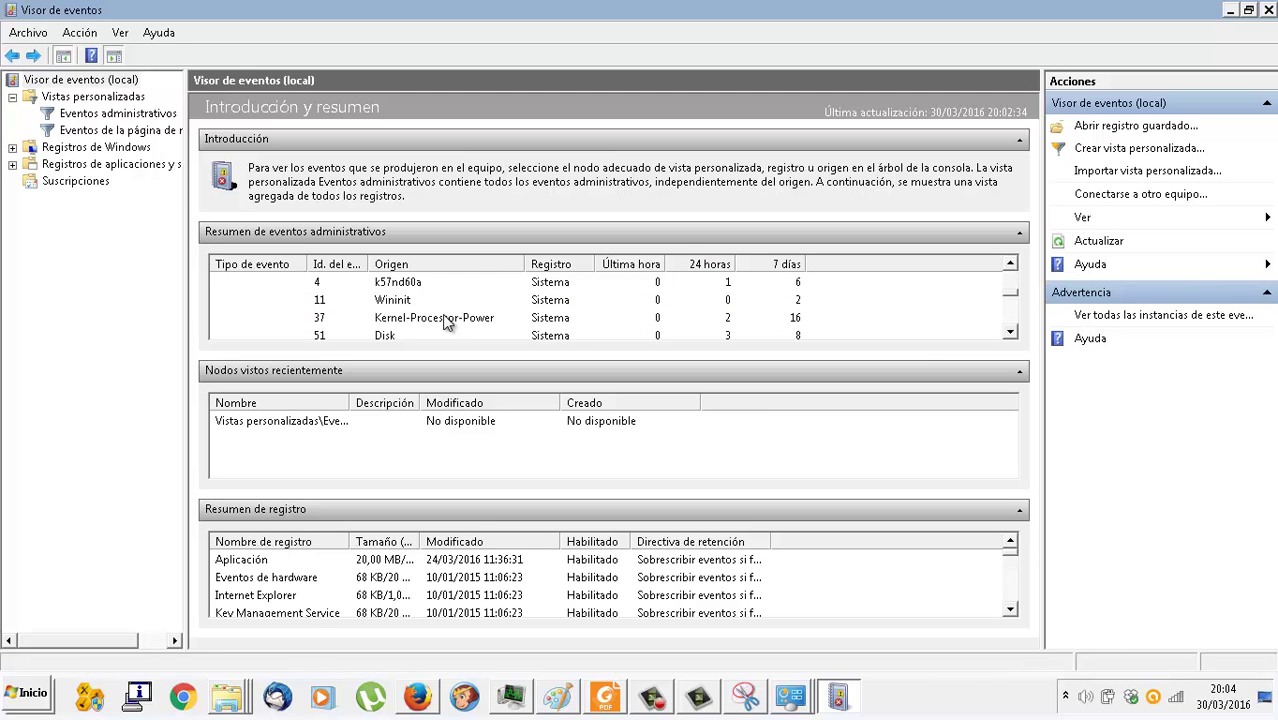
{"action": "left_click", "coordinate": [443, 317]}
{"action": "scroll", "coordinate": [443, 314], "scroll_direction": "down", "scroll_amount": 1}
{"action": "double_click", "coordinate": [443, 302]}
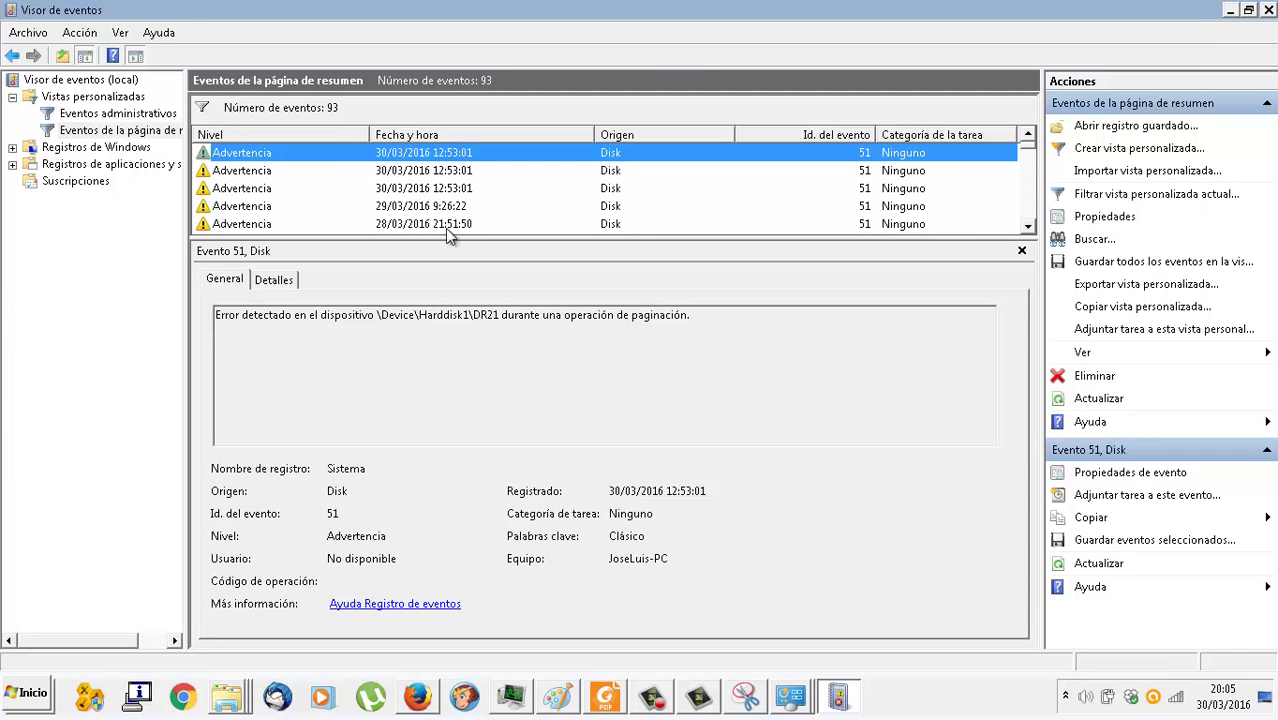
{"action": "left_click", "coordinate": [438, 210]}
{"action": "scroll", "coordinate": [440, 220], "scroll_direction": "down", "scroll_amount": 6}
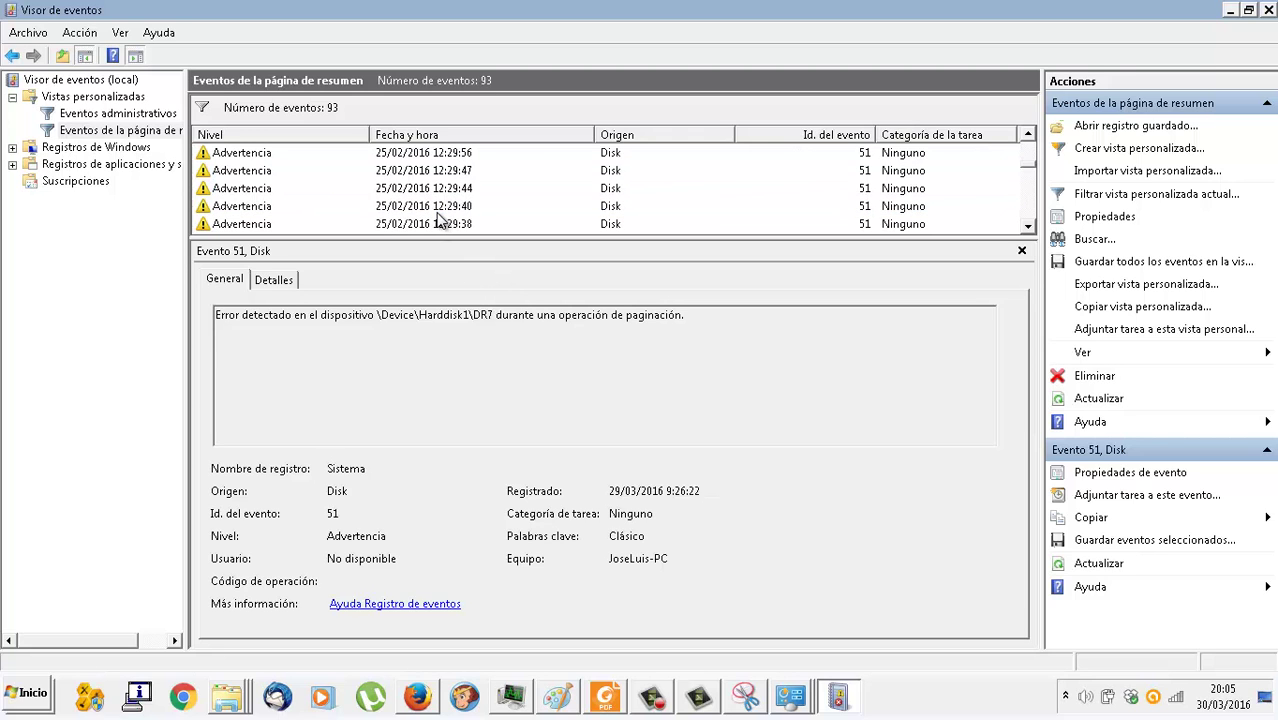
{"action": "scroll", "coordinate": [440, 220], "scroll_direction": "up", "scroll_amount": 6}
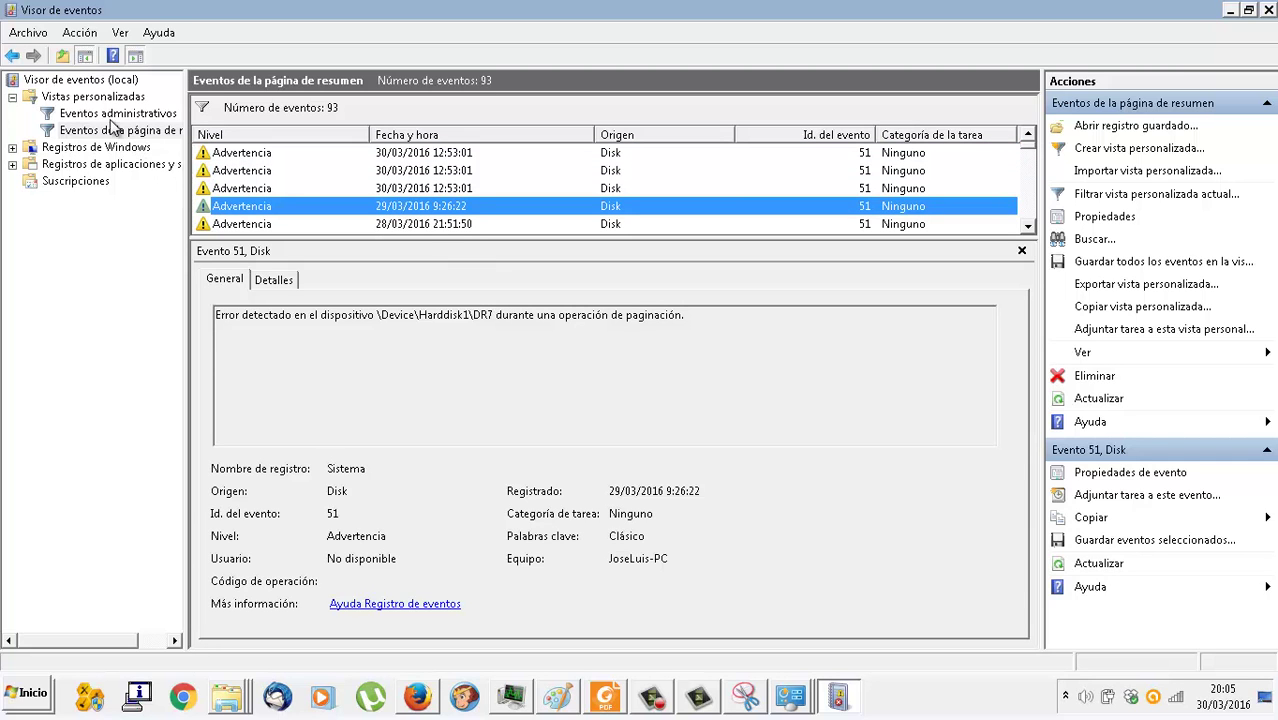
Step: Return to the summary and open the Windows Backup warning events with ID 4099
{"action": "left_click", "coordinate": [13, 57]}
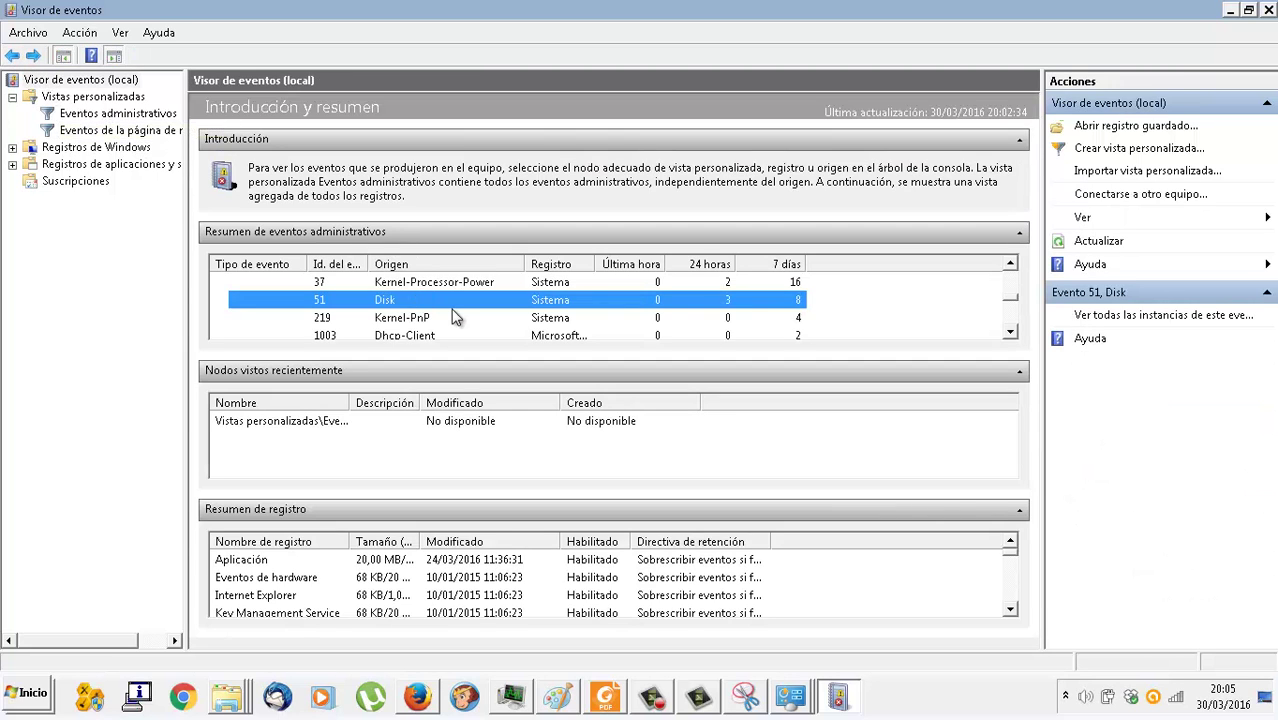
{"action": "scroll", "coordinate": [455, 317], "scroll_direction": "down", "scroll_amount": 2}
{"action": "scroll", "coordinate": [455, 317], "scroll_direction": "down", "scroll_amount": 1}
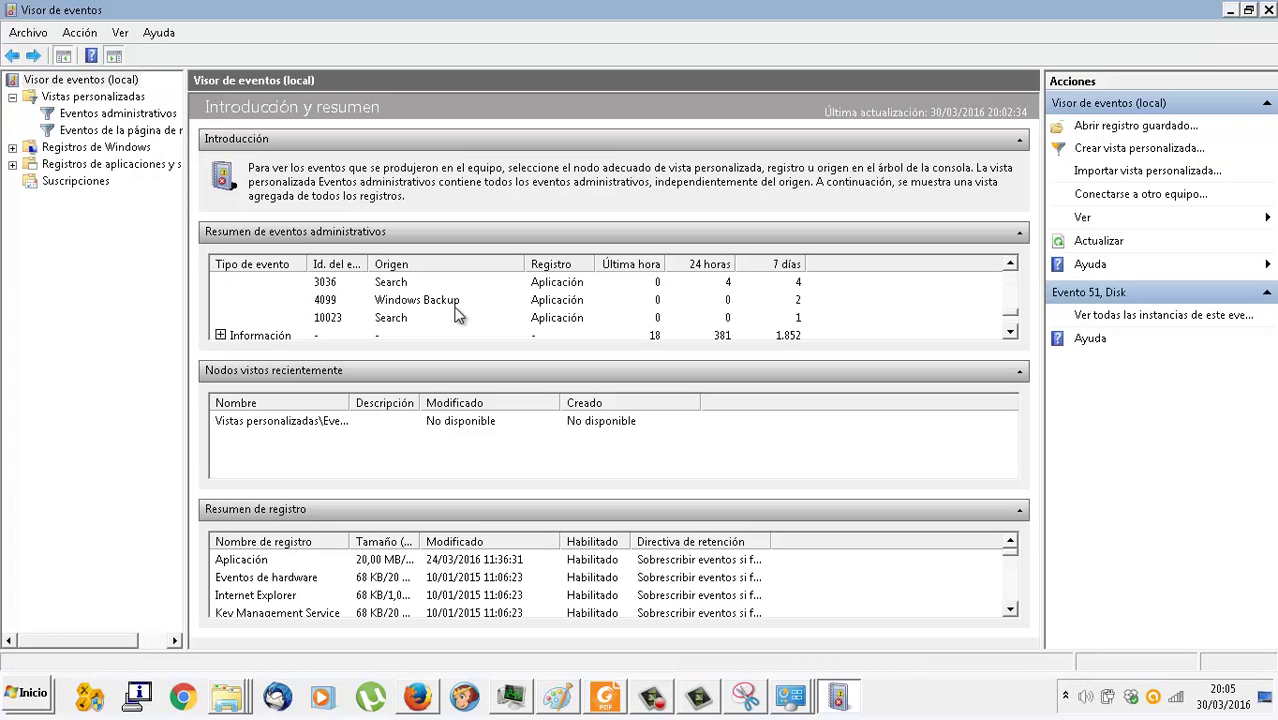
{"action": "double_click", "coordinate": [454, 304]}
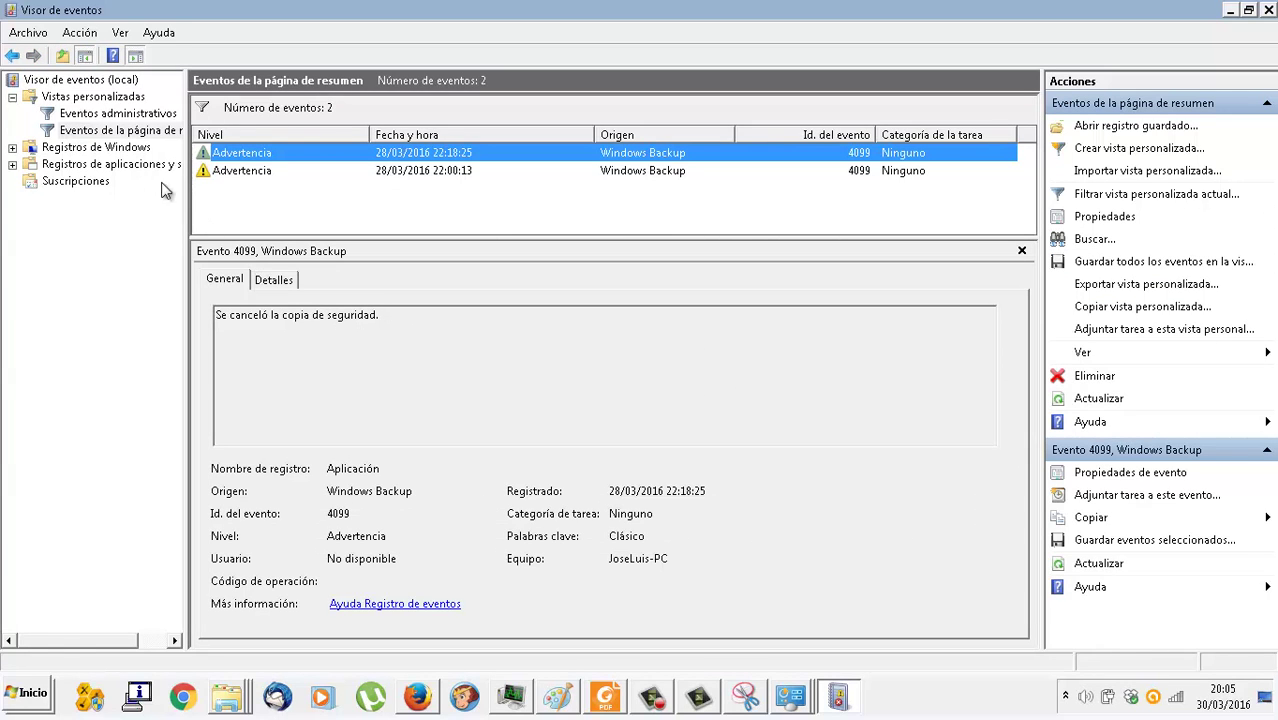
Step: Return to the summary, expand the Información group and open the MyEpson Portal Service events with ID 0
{"action": "left_click", "coordinate": [12, 55]}
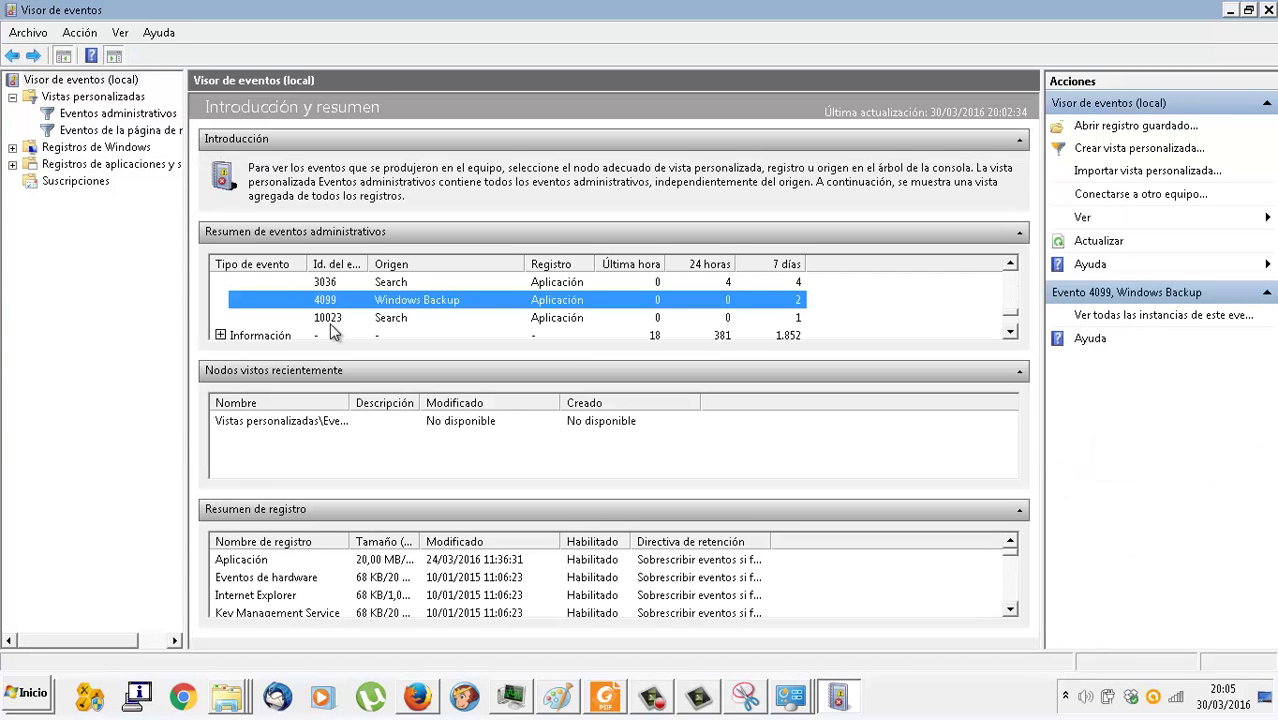
{"action": "scroll", "coordinate": [264, 320], "scroll_direction": "down", "scroll_amount": 1}
{"action": "left_click", "coordinate": [222, 306]}
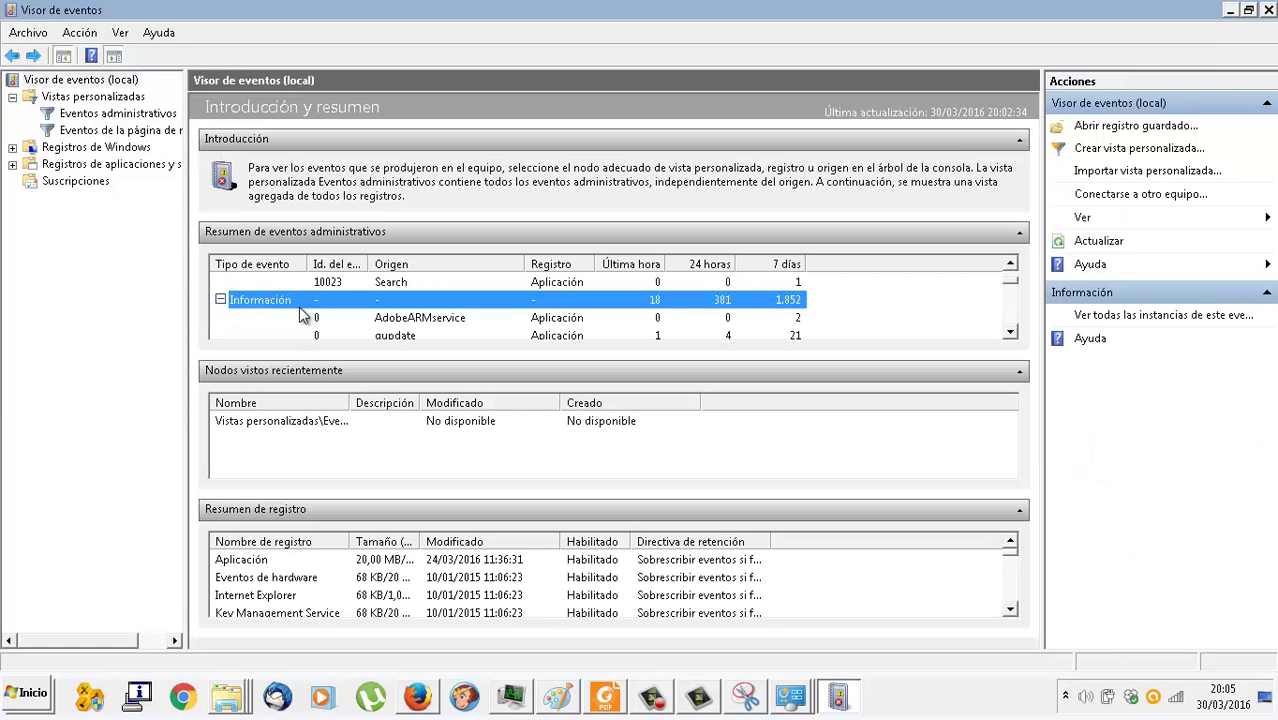
{"action": "scroll", "coordinate": [305, 316], "scroll_direction": "down", "scroll_amount": 1}
{"action": "scroll", "coordinate": [380, 312], "scroll_direction": "down", "scroll_amount": 1}
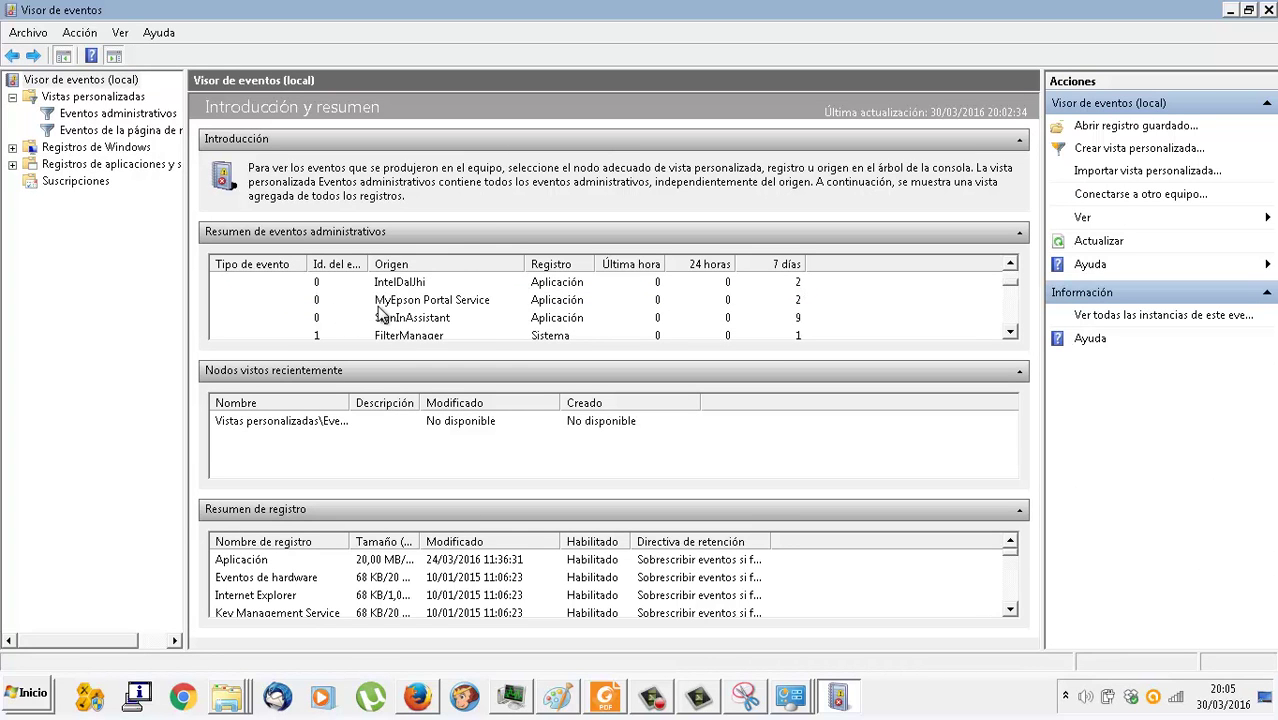
{"action": "double_click", "coordinate": [430, 300]}
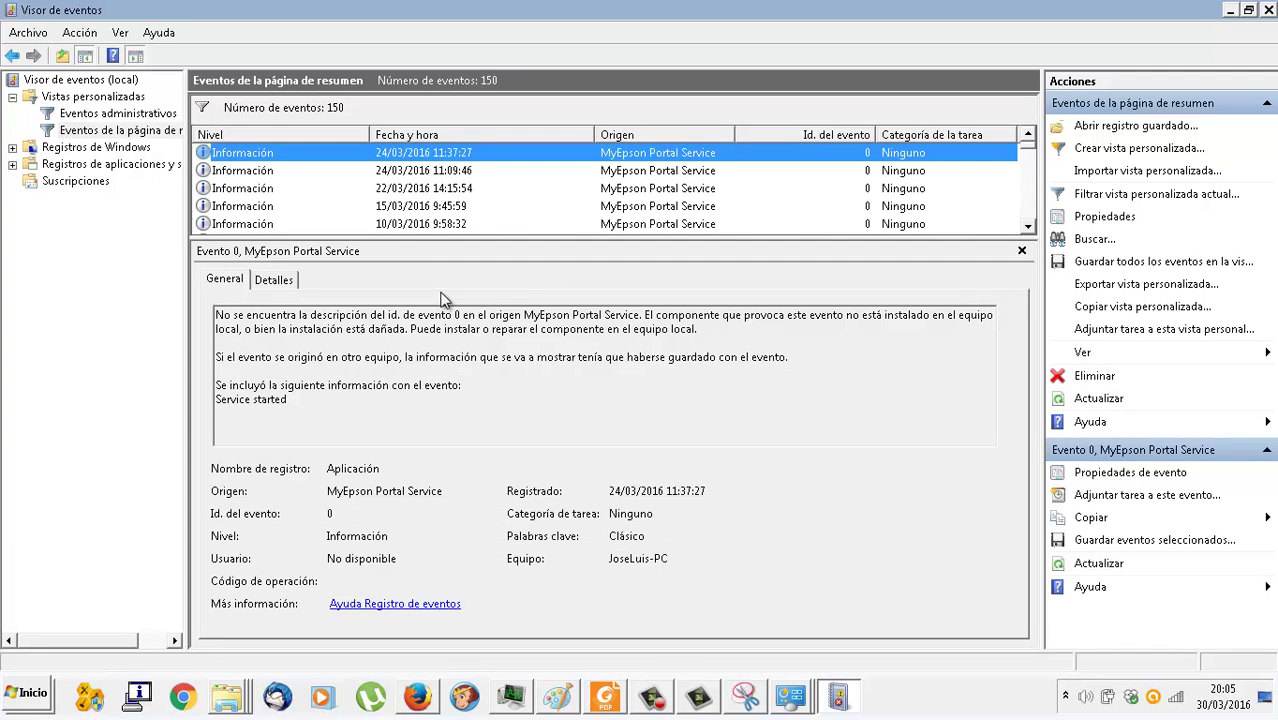
Step: Return to the summary and look through the event sources listed under Información
{"action": "left_click", "coordinate": [12, 55]}
{"action": "scroll", "coordinate": [421, 290], "scroll_direction": "down", "scroll_amount": 3}
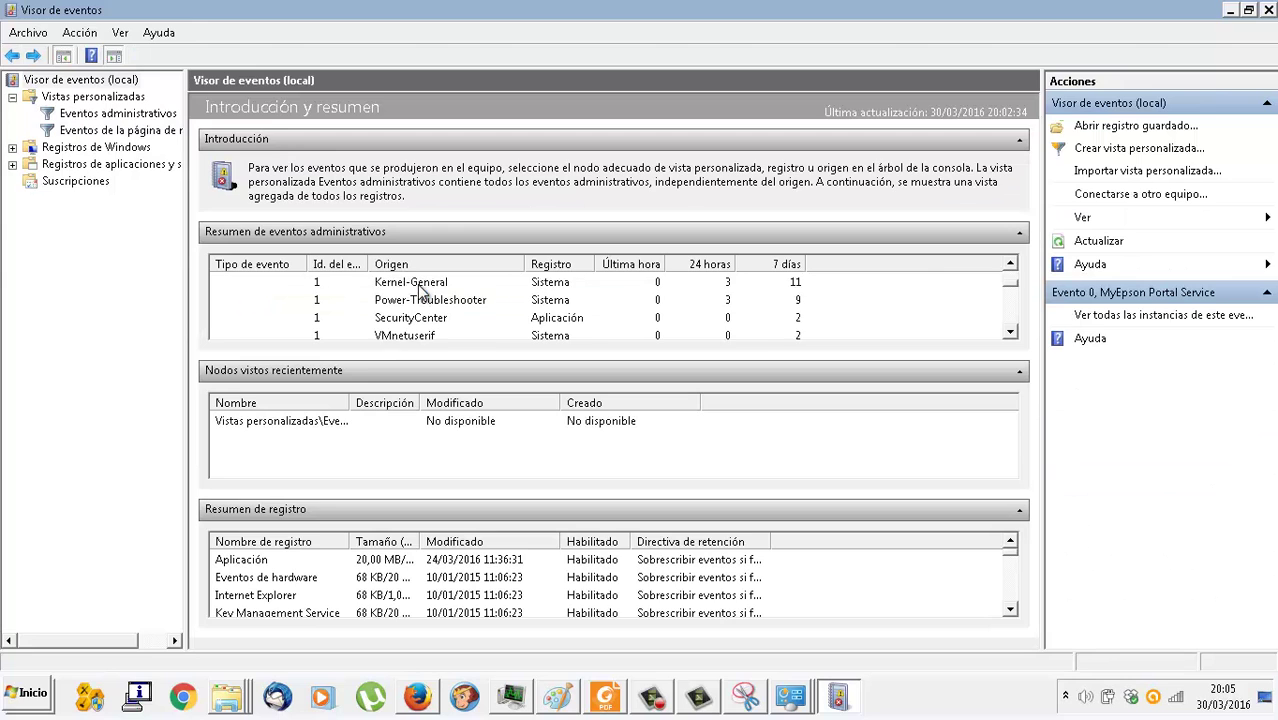
{"action": "scroll", "coordinate": [421, 289], "scroll_direction": "down", "scroll_amount": 5}
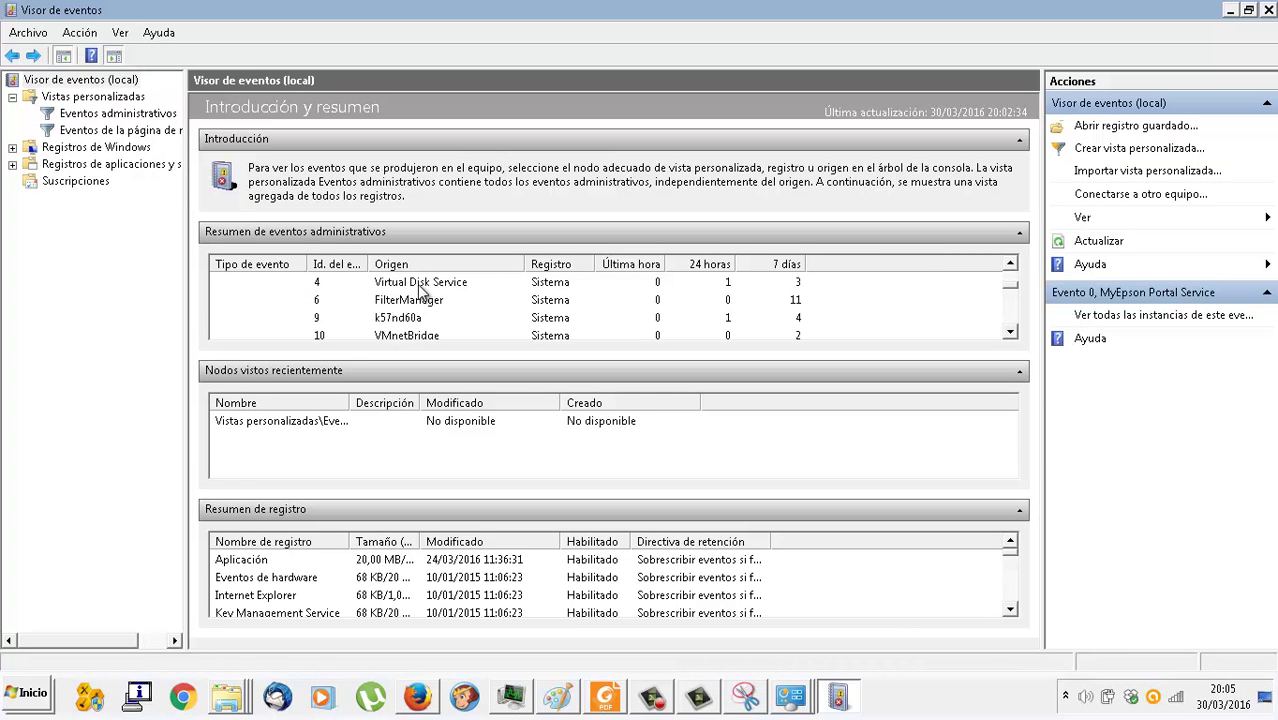
{"action": "scroll", "coordinate": [419, 288], "scroll_direction": "down", "scroll_amount": 10}
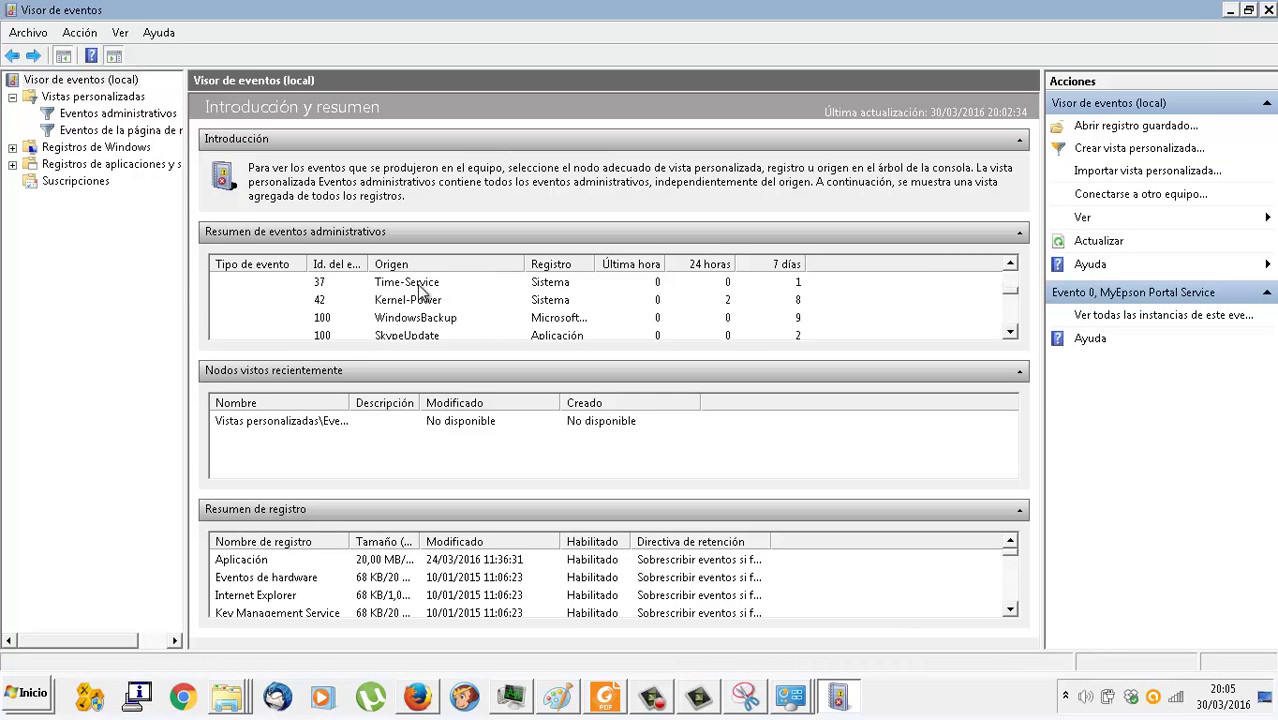
{"action": "scroll", "coordinate": [418, 285], "scroll_direction": "down", "scroll_amount": 15}
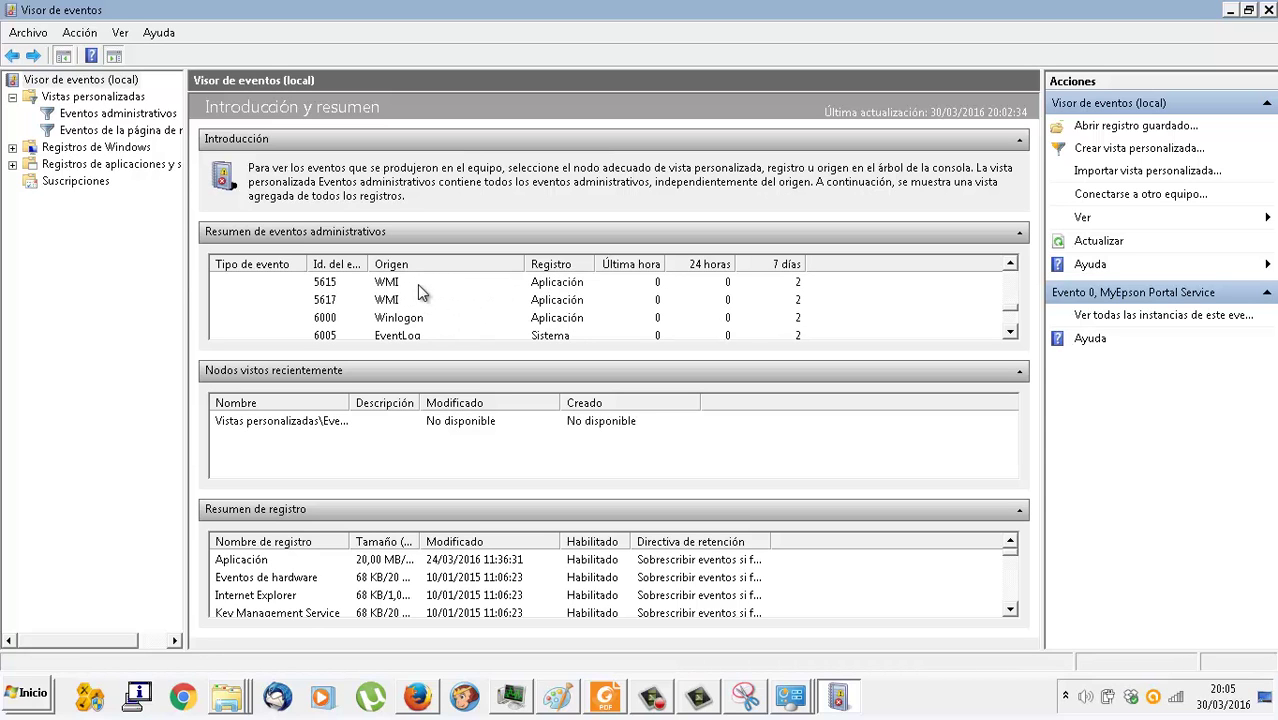
{"action": "scroll", "coordinate": [406, 300], "scroll_direction": "up", "scroll_amount": 10}
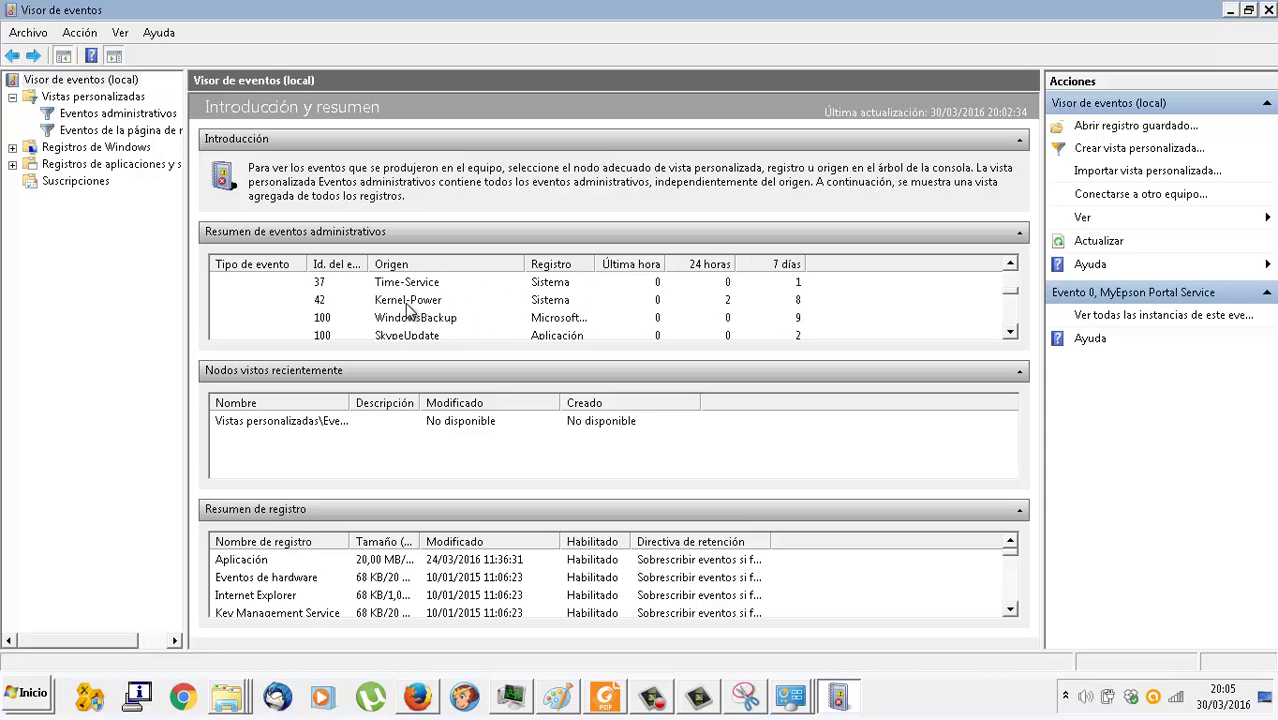
{"action": "scroll", "coordinate": [407, 306], "scroll_direction": "up", "scroll_amount": 10}
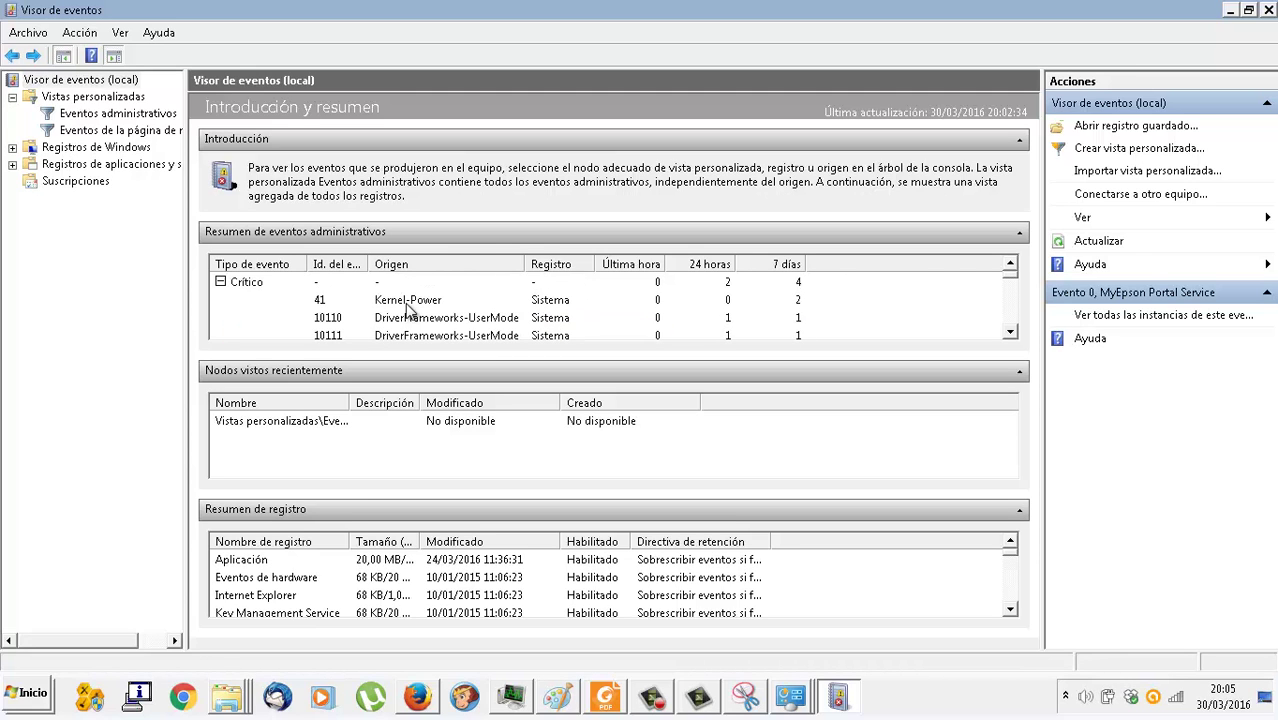
Step: Expand Registros de Windows, open the Aplicación log and widen its Origen column
{"action": "double_click", "coordinate": [93, 148]}
{"action": "left_click", "coordinate": [88, 165]}
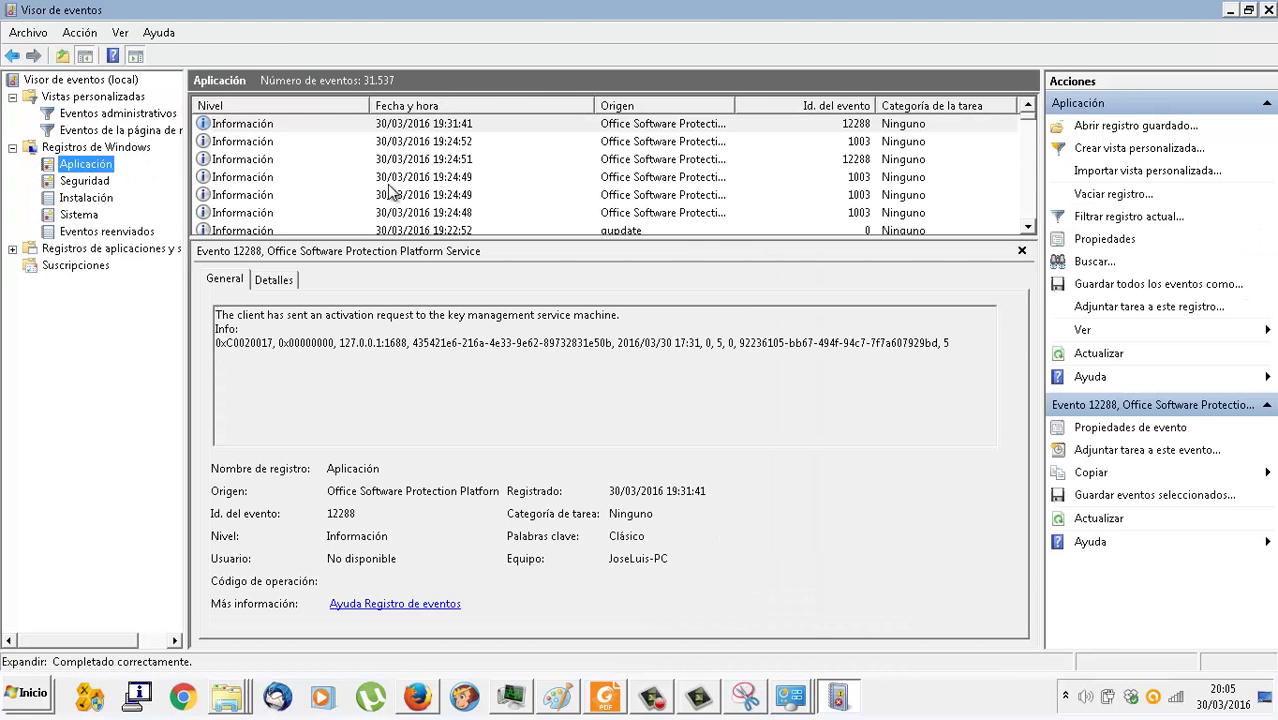
{"action": "left_click_drag", "start_coordinate": [739, 107], "coordinate": [781, 107]}
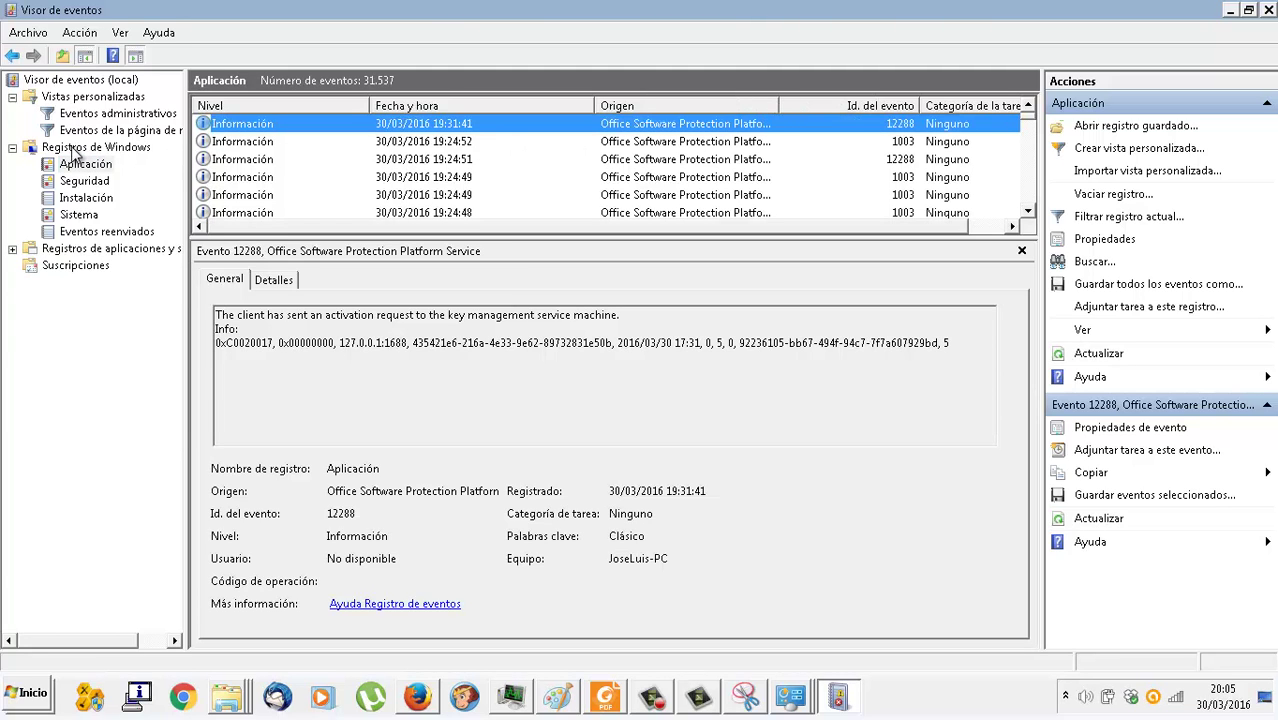
Step: Examine the descriptions of the Office Software Protection Platform events logged around 19:24 on 30/03/2016
{"action": "left_click", "coordinate": [530, 141]}
{"action": "left_click", "coordinate": [526, 160]}
{"action": "left_click", "coordinate": [519, 178]}
{"action": "left_click", "coordinate": [520, 195]}
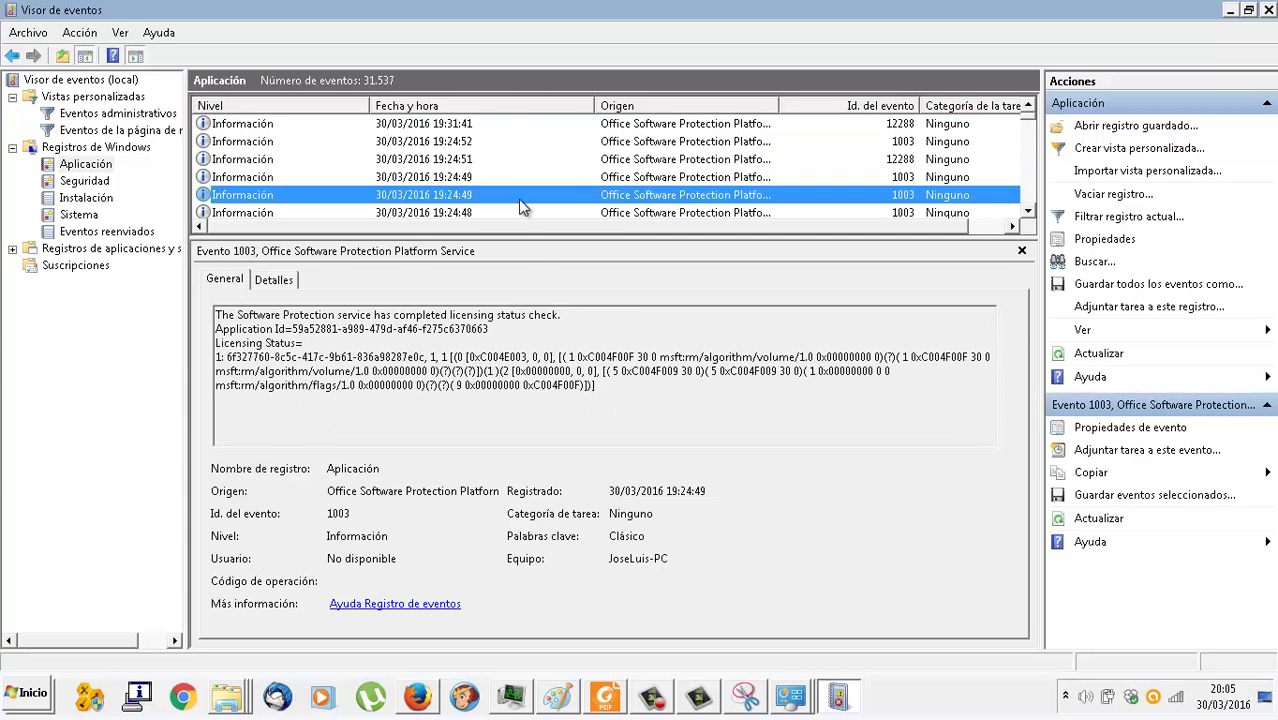
{"action": "left_click", "coordinate": [509, 213]}
Step: Examine older Aplicación entries from VSS, Search and Office Software Protection Platform, plus the LoadPerf event with ID 1001
{"action": "scroll", "coordinate": [508, 211], "scroll_direction": "down", "scroll_amount": 5}
{"action": "scroll", "coordinate": [508, 211], "scroll_direction": "down", "scroll_amount": 3}
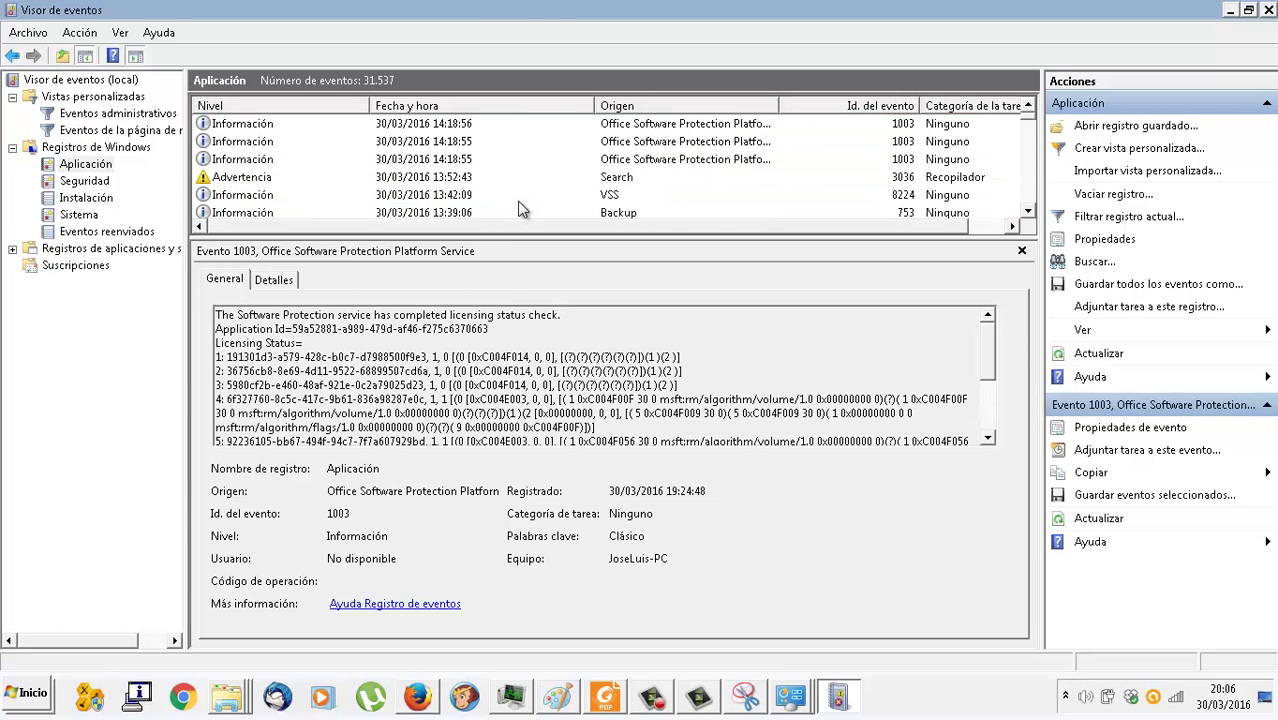
{"action": "left_click", "coordinate": [522, 195]}
{"action": "left_click", "coordinate": [530, 177]}
{"action": "left_click", "coordinate": [532, 159]}
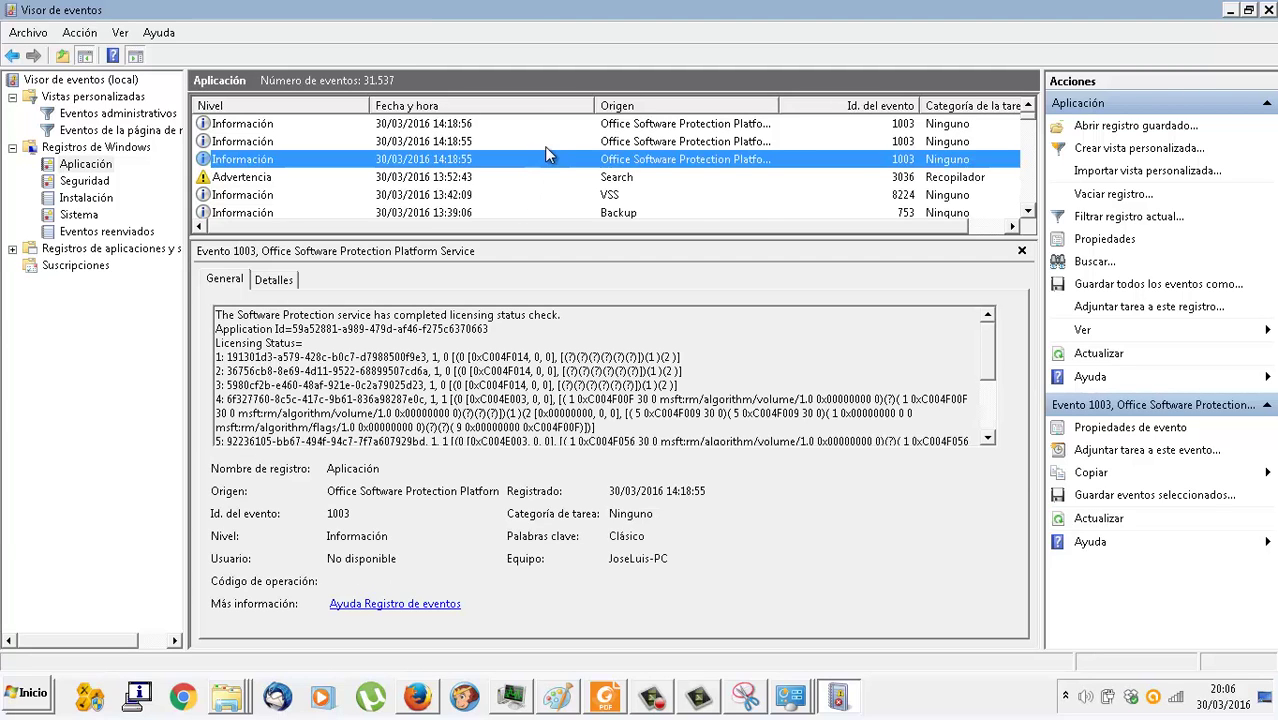
{"action": "left_click", "coordinate": [544, 146]}
{"action": "scroll", "coordinate": [546, 150], "scroll_direction": "down", "scroll_amount": 5}
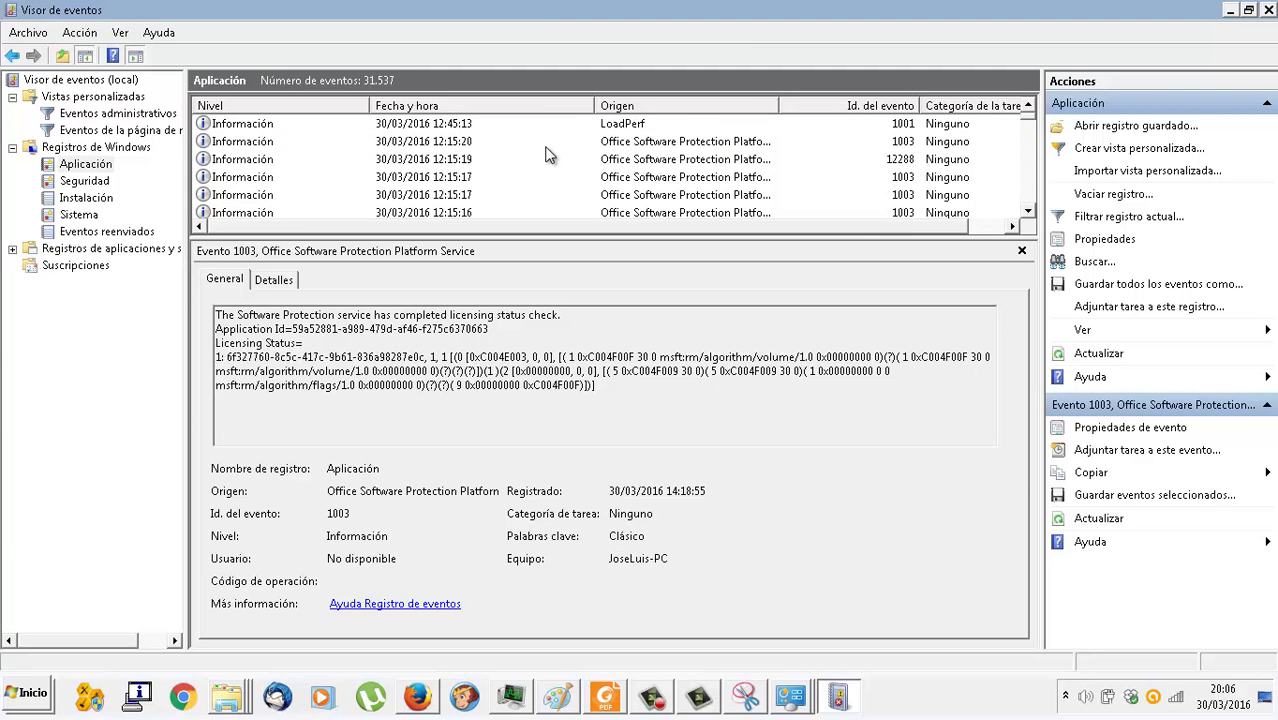
{"action": "scroll", "coordinate": [546, 148], "scroll_direction": "up", "scroll_amount": 1}
{"action": "left_click", "coordinate": [547, 145]}
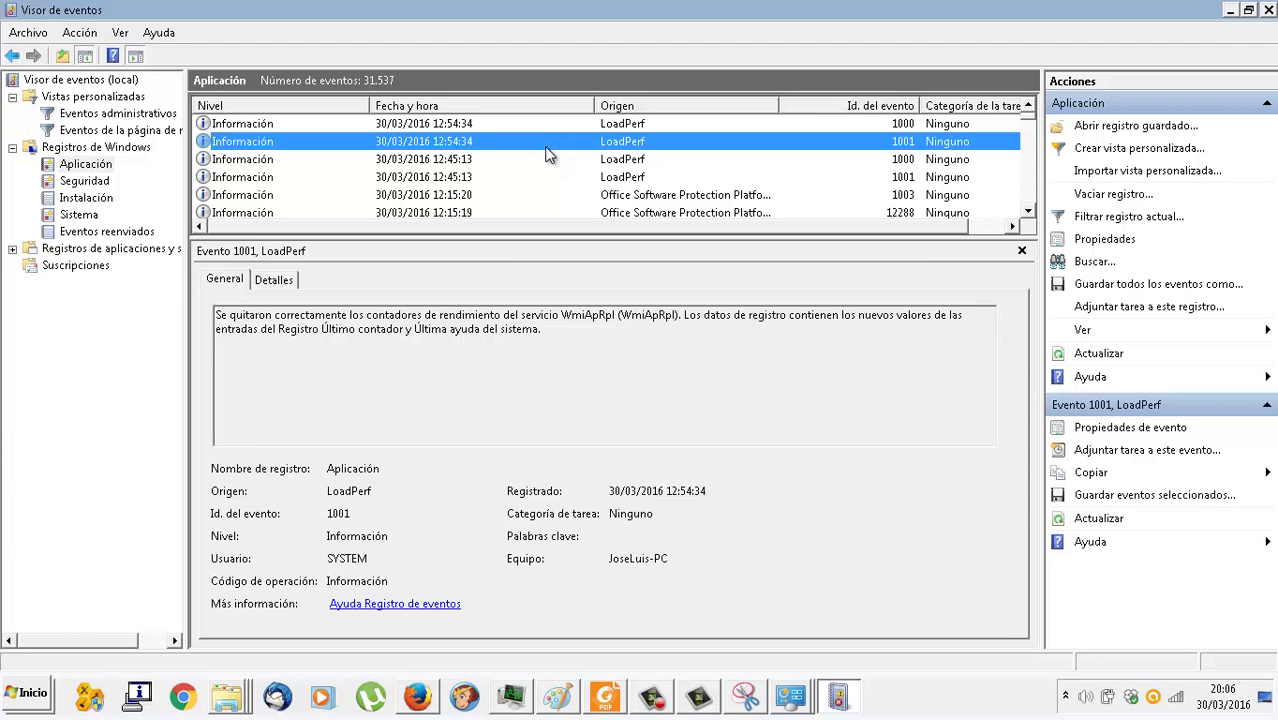
Step: Expand Registros de aplicaciones y servicios and view the Eventos de hardware, Internet Explorer, Key Management Service and Media Center logs
{"action": "double_click", "coordinate": [106, 252]}
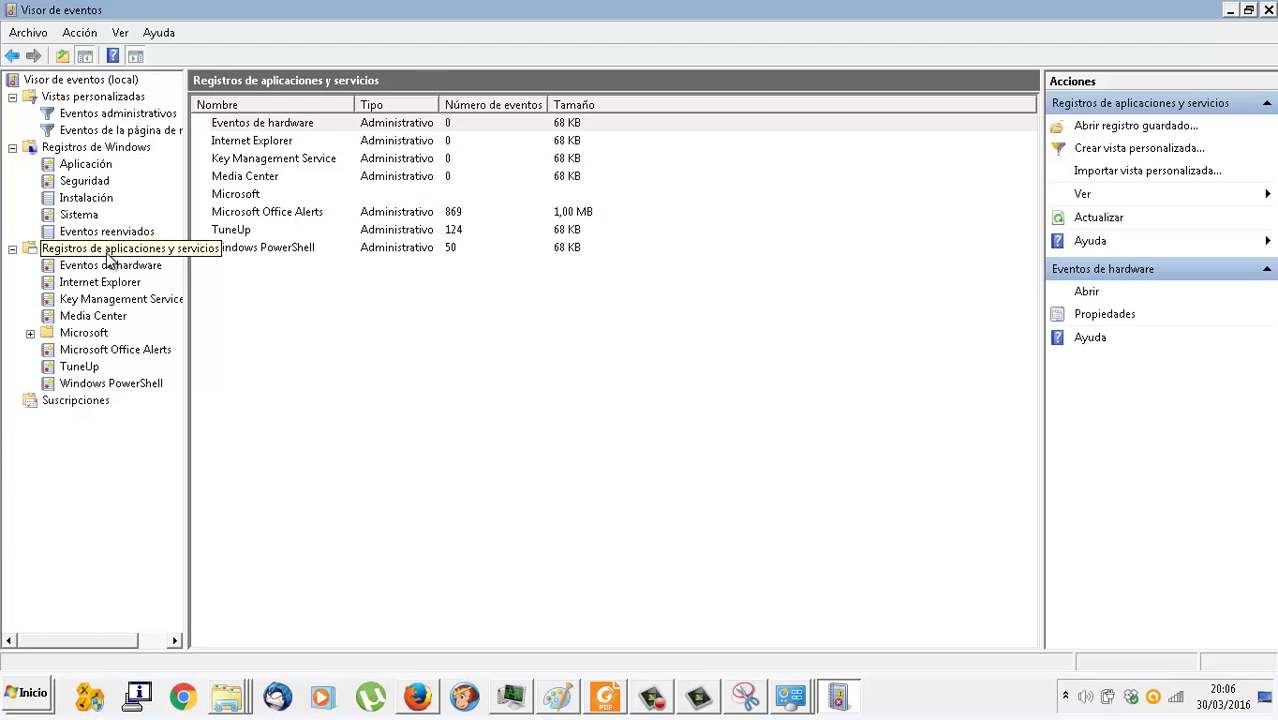
{"action": "left_click", "coordinate": [140, 267]}
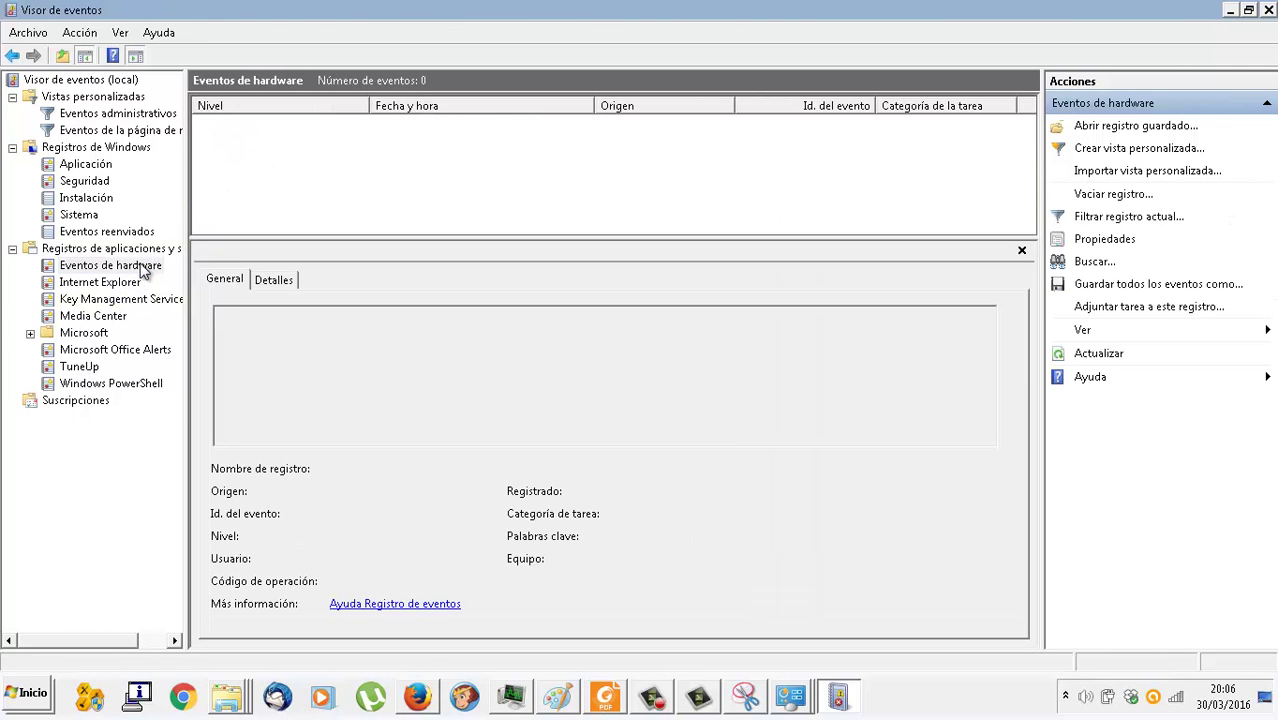
{"action": "left_click", "coordinate": [145, 283]}
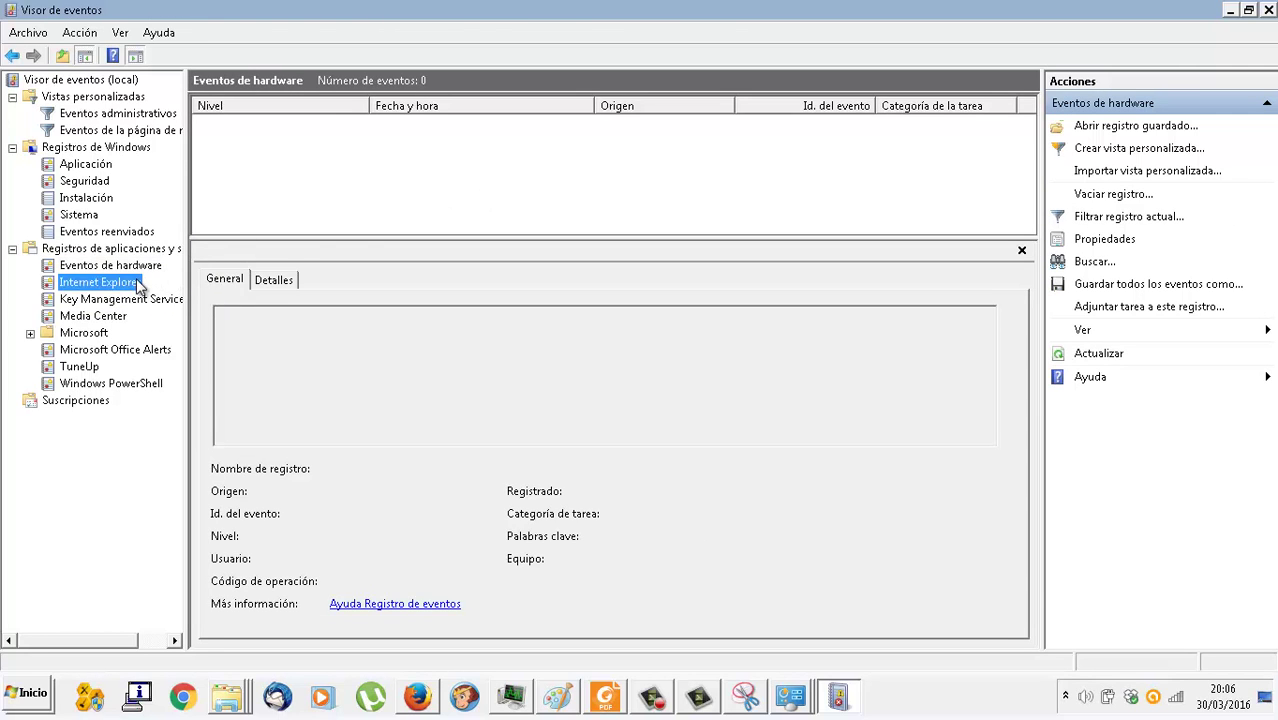
{"action": "left_click", "coordinate": [140, 300]}
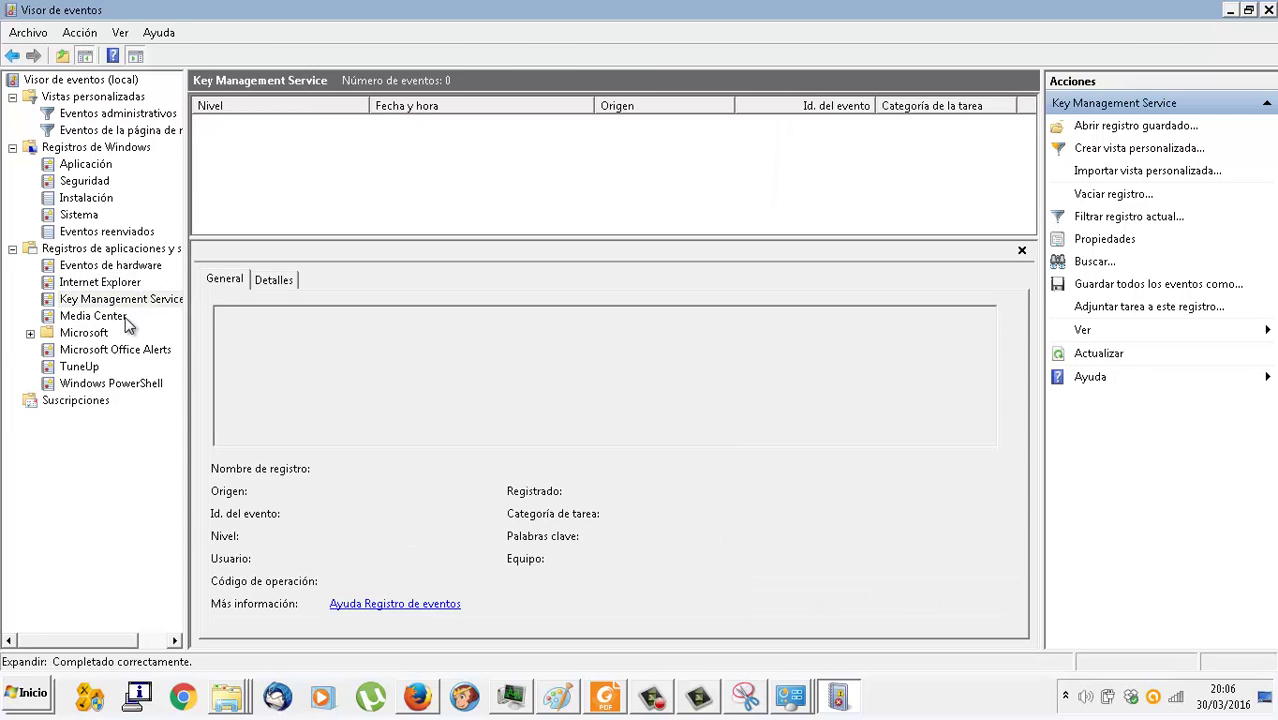
{"action": "left_click", "coordinate": [122, 318]}
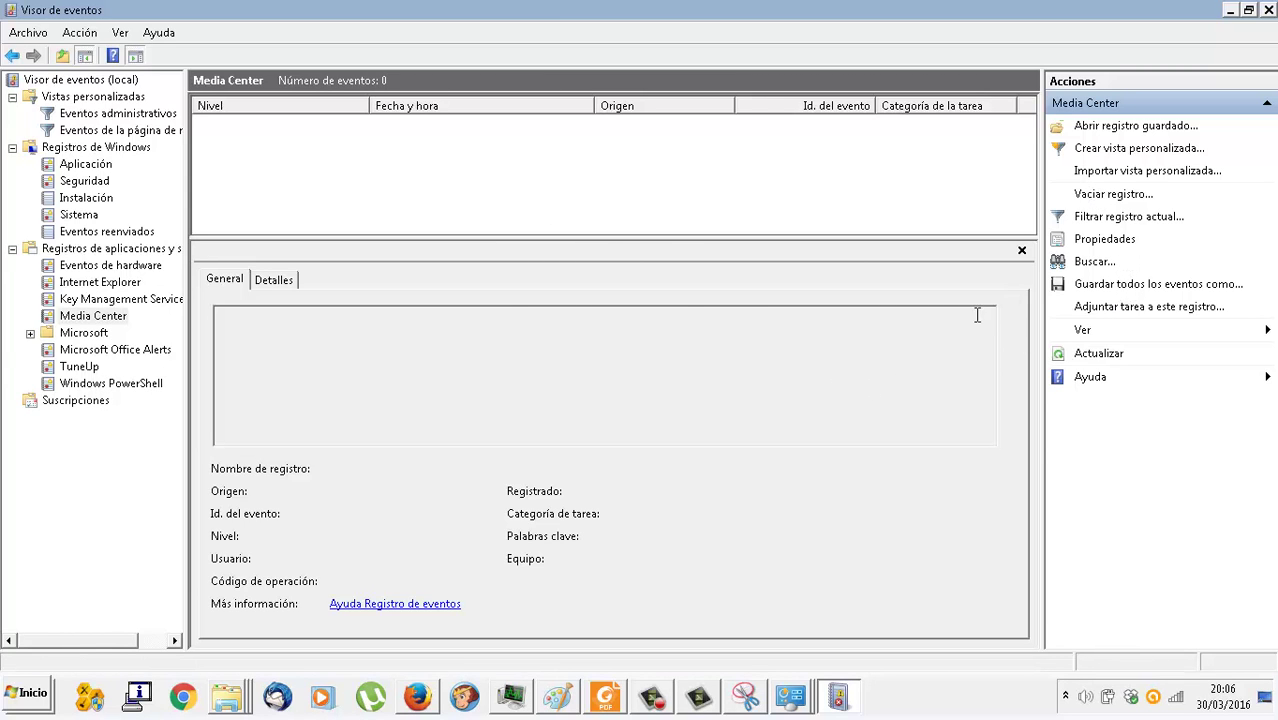
{"action": "mouse_move", "coordinate": [648, 698]}
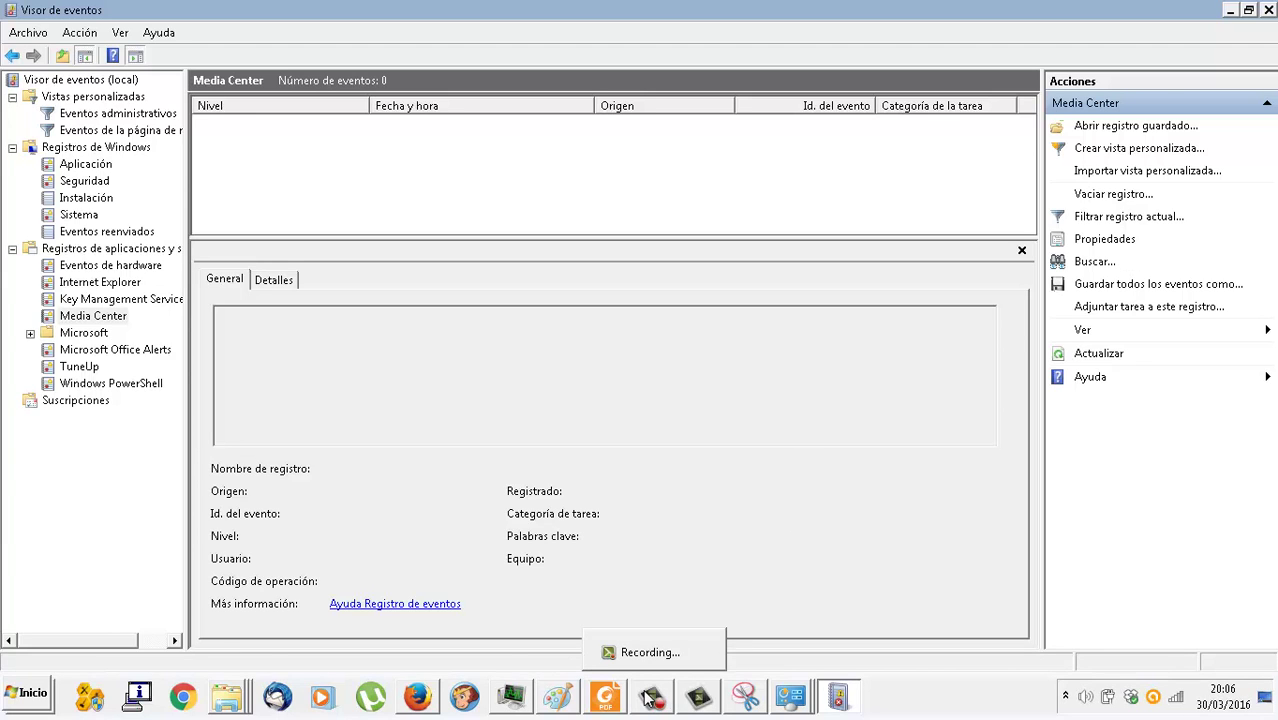
{"action": "left_click", "coordinate": [648, 698]}
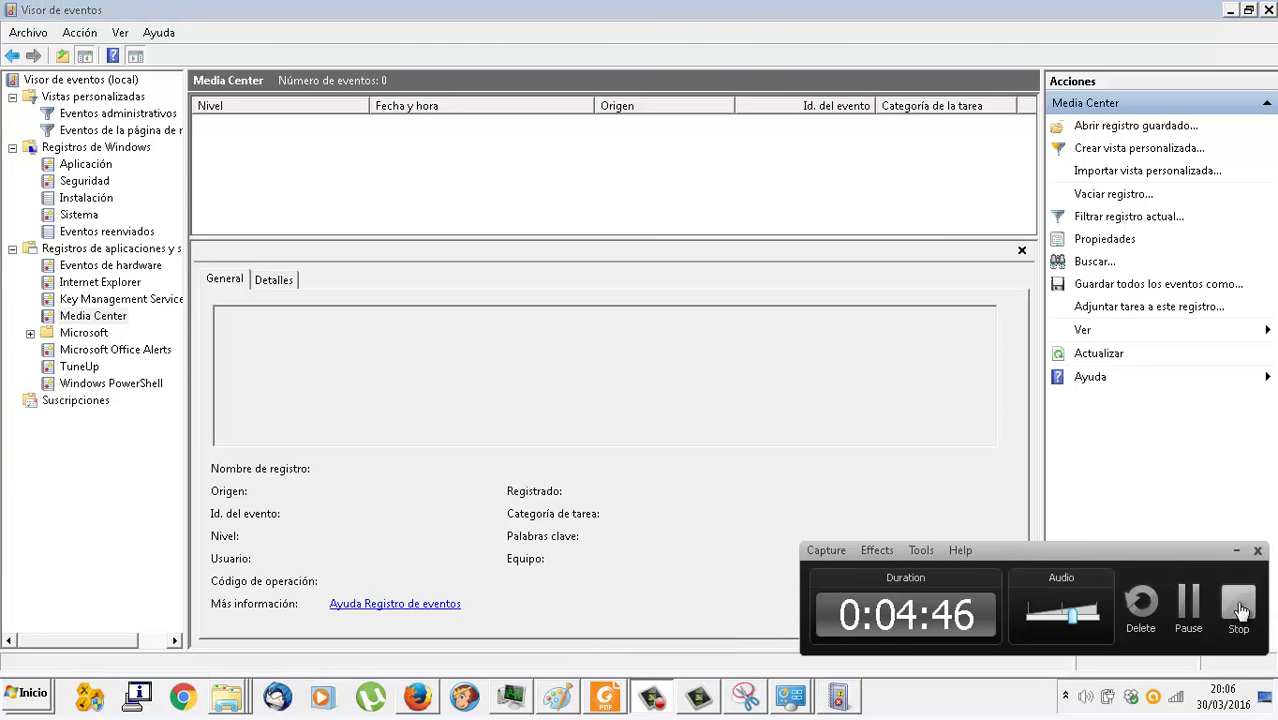